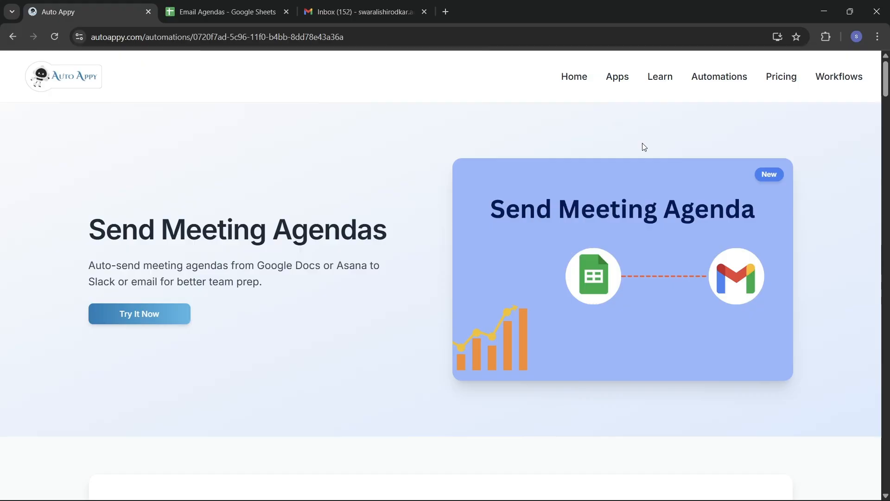
Go back from the Send Meeting Agendas page to the Auto Appy home page
left_click(574, 77)
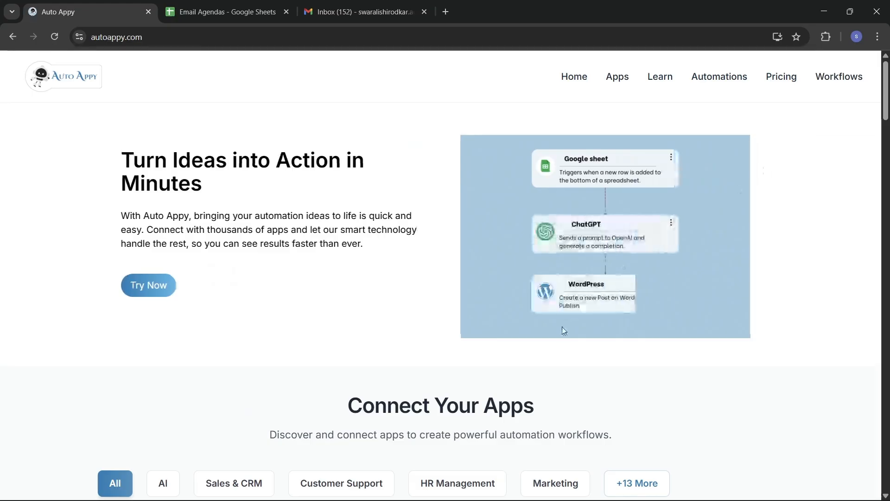
Scroll past Connect Your Apps to templates like Capture Form Leads and Sync Leads to CRM
scroll(562, 326, "down", 5)
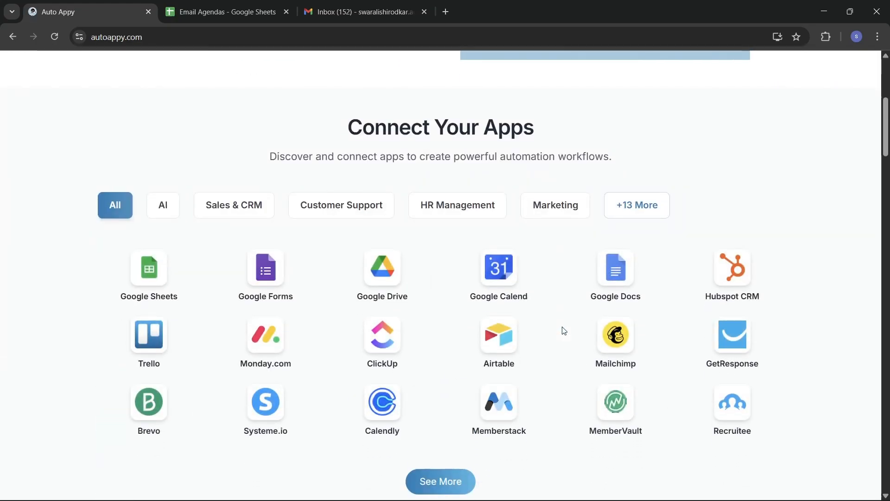
scroll(564, 330, "down", 1)
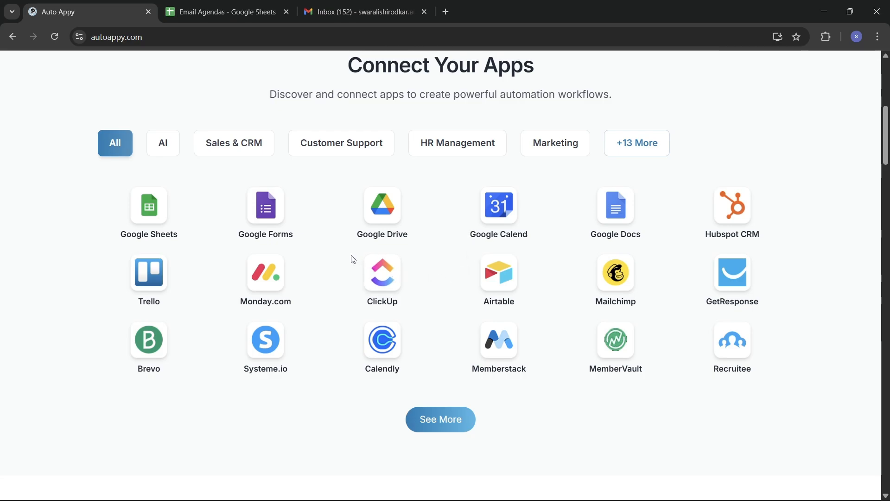
scroll(353, 259, "down", 4)
scroll(354, 259, "down", 1)
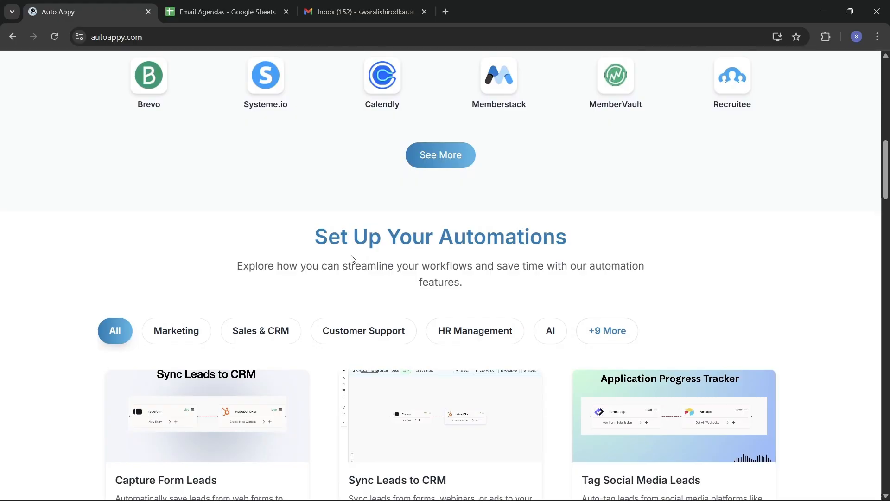
scroll(353, 259, "down", 1)
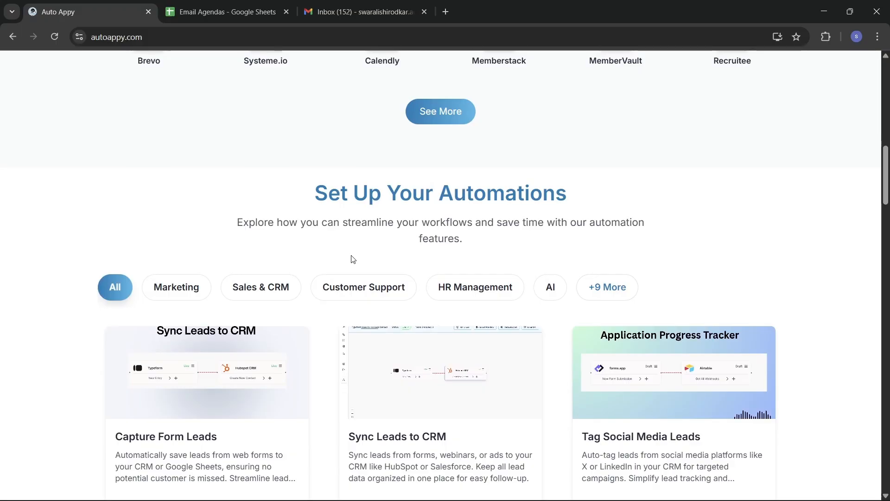
scroll(354, 259, "down", 3)
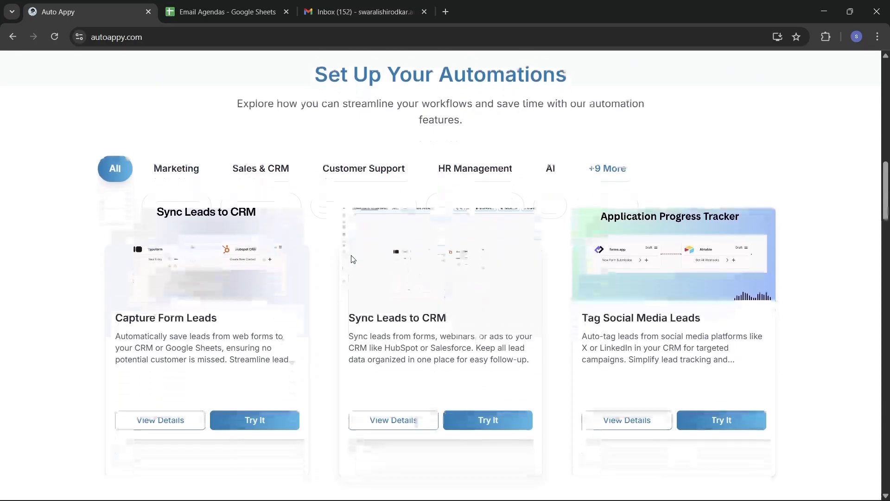
scroll(353, 260, "up", 1)
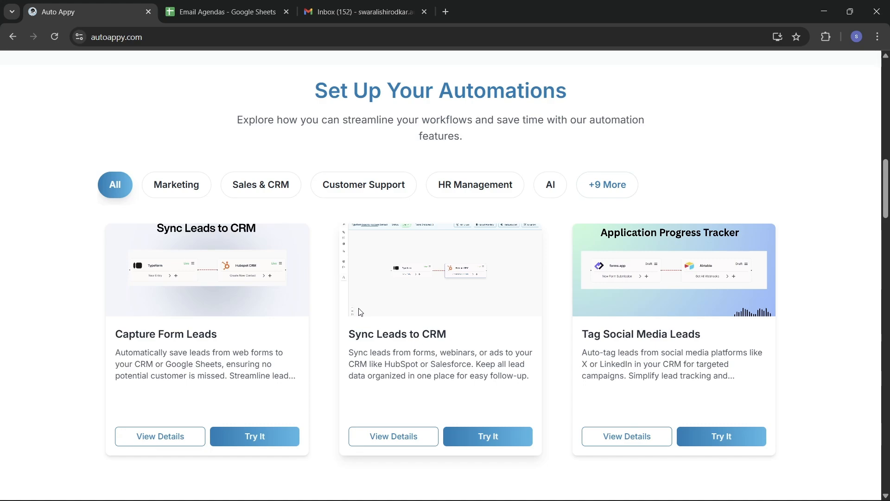
scroll(361, 312, "down", 2)
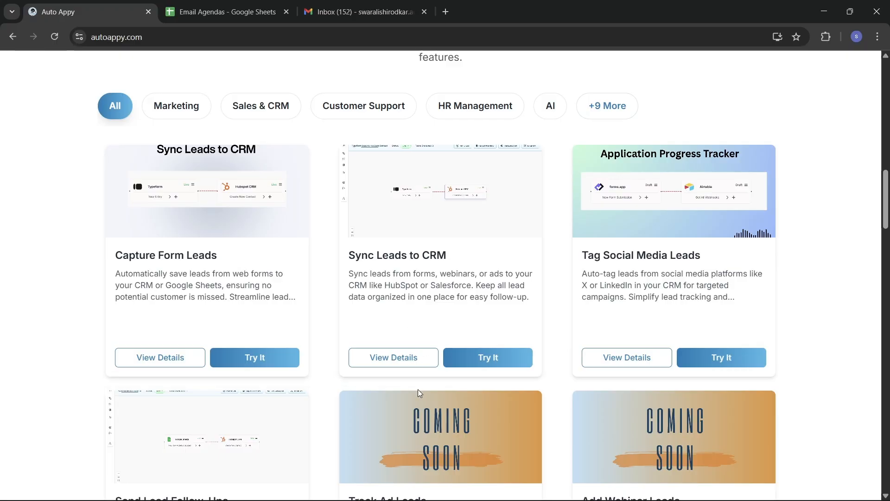
scroll(419, 389, "down", 5)
scroll(419, 393, "down", 14)
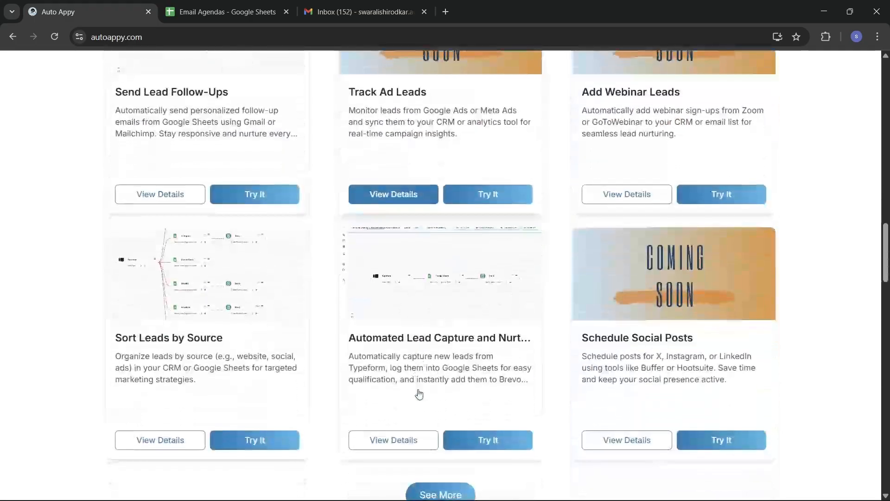
Review the Starter, Essential and Professional pricing plans, then open the empty Automation Dashboard
scroll(420, 394, "down", 4)
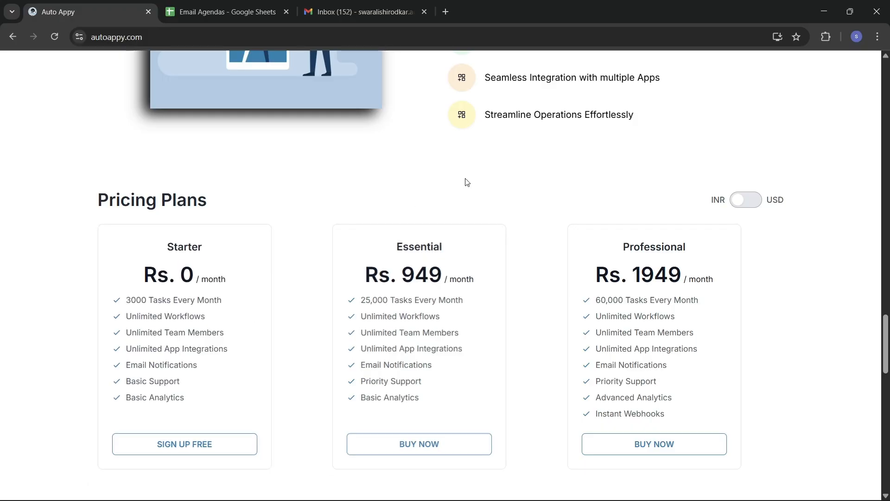
scroll(467, 180, "up", 10)
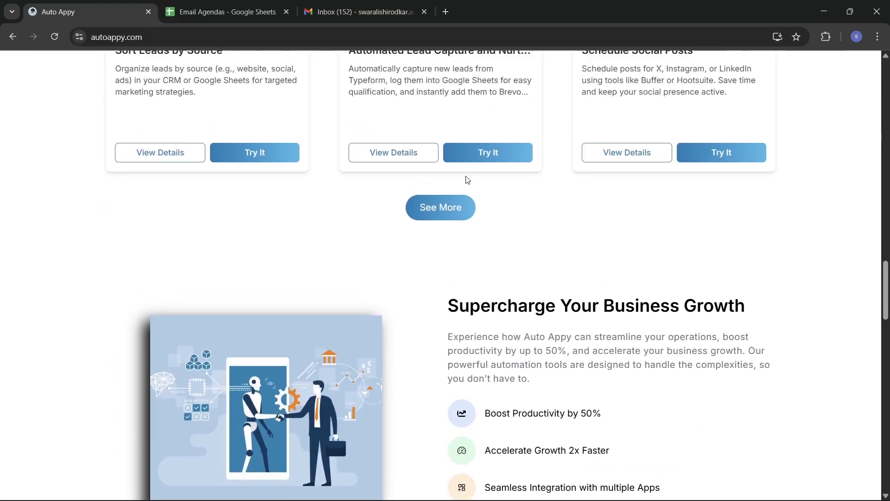
scroll(467, 180, "up", 10)
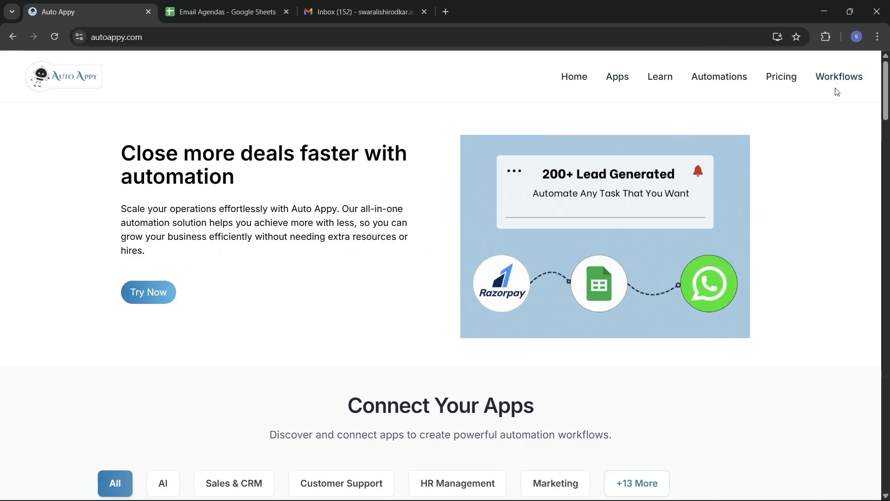
left_click(838, 84)
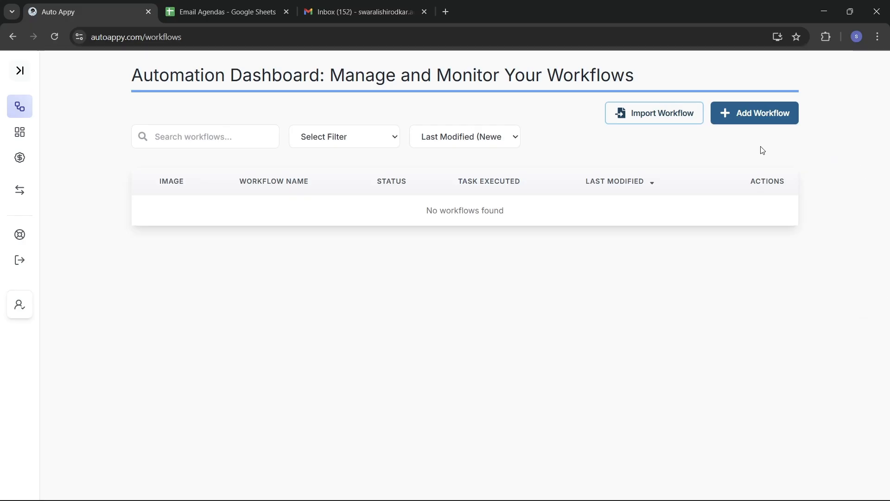
Open the Create New Workflow dialog with its empty Workflow Name field ready for input
left_click(750, 115)
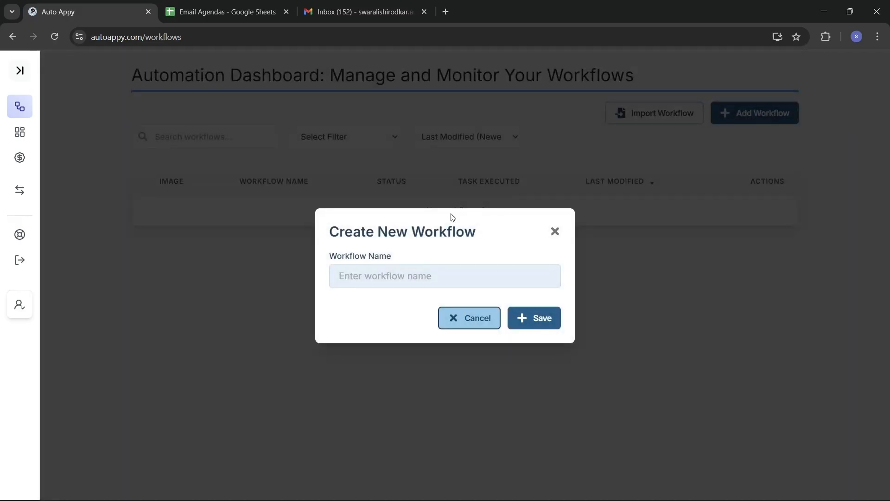
left_click(374, 276)
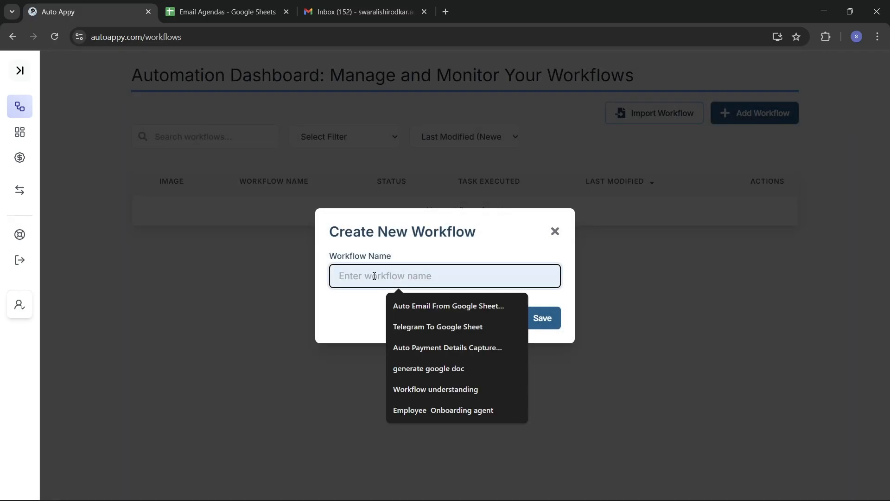
Save a new workflow named 'Auto Send Agenda Details Via Google Sheet Through Mails'
type("Auto Send ")
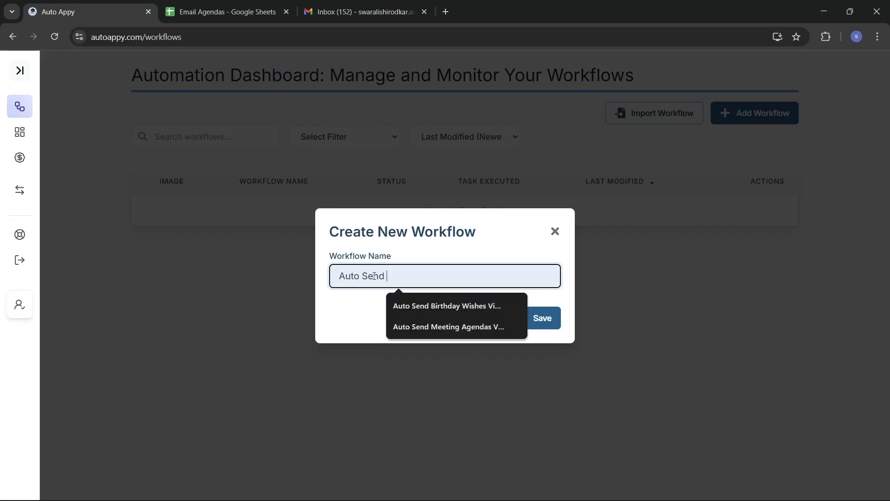
type("Ag")
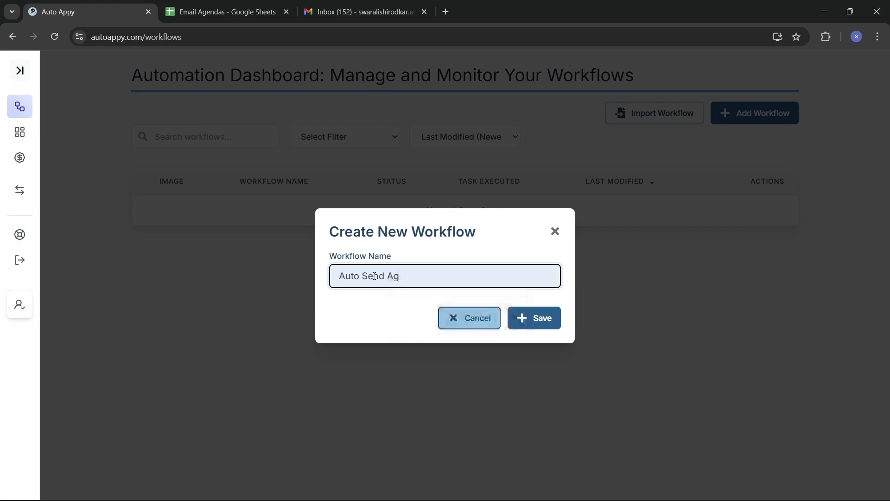
type("enda Deta")
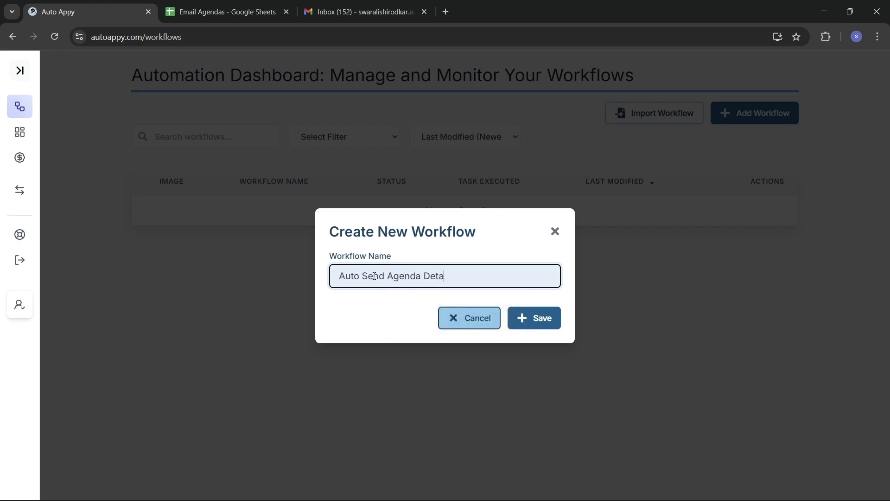
type("ils Via Google Sheet ")
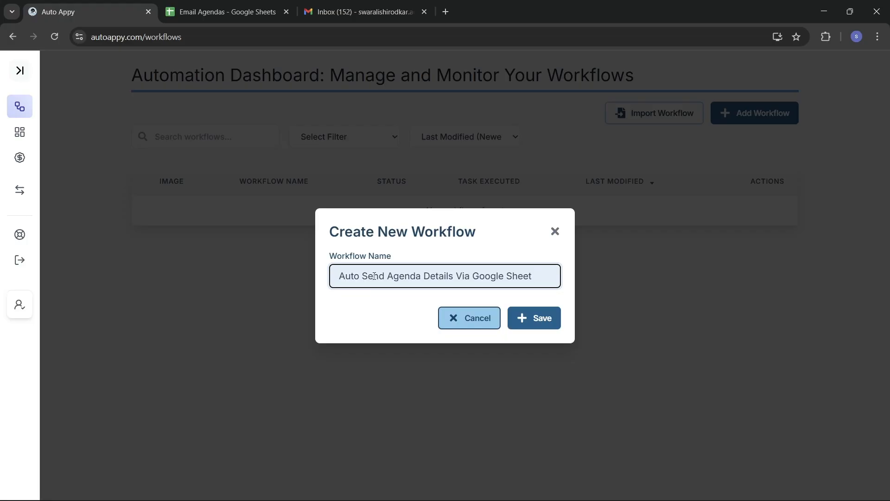
type("Thro")
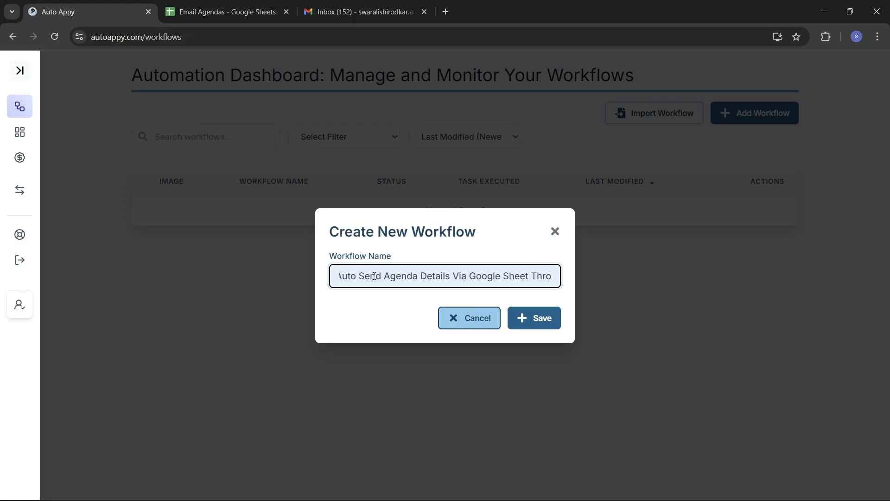
type("ugh Mails")
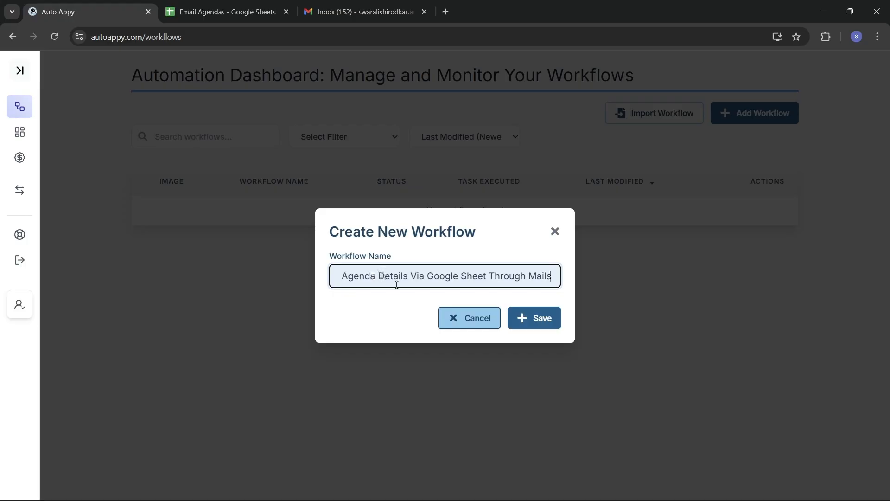
left_click(538, 319)
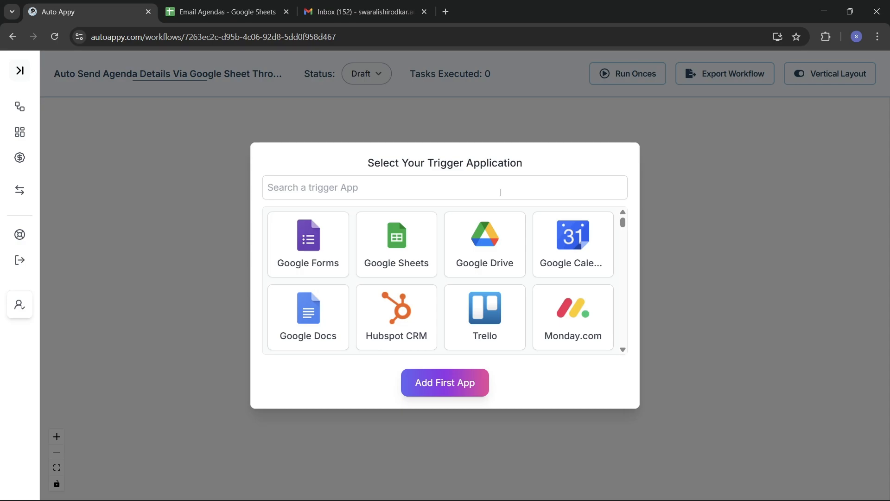
Add a Google Sheets 'New Row Added or Updated' trigger as the workflow's first app
left_click(414, 235)
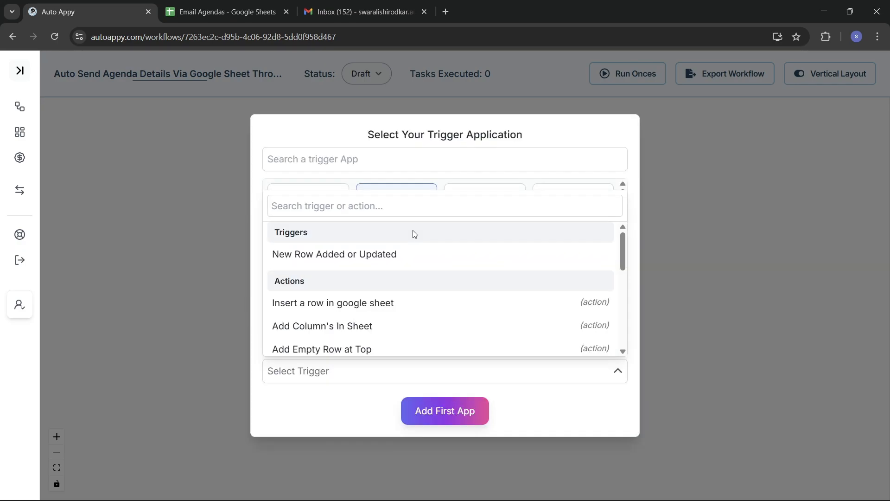
left_click(360, 259)
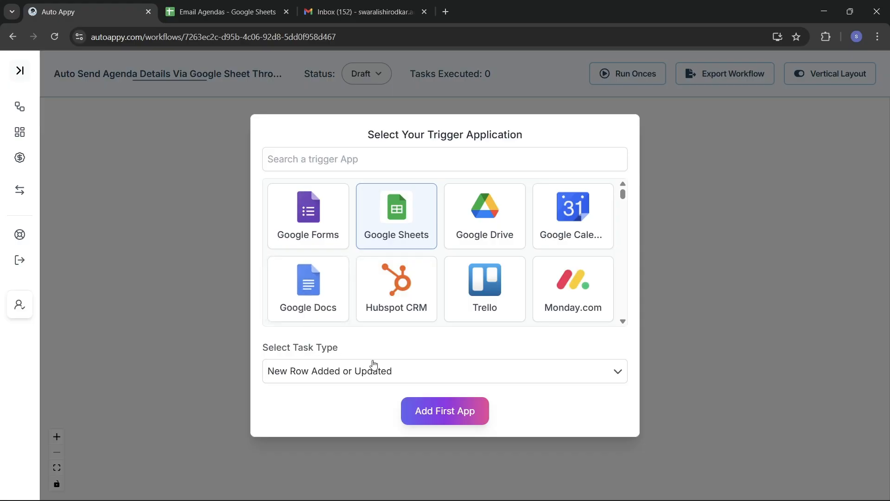
left_click(449, 414)
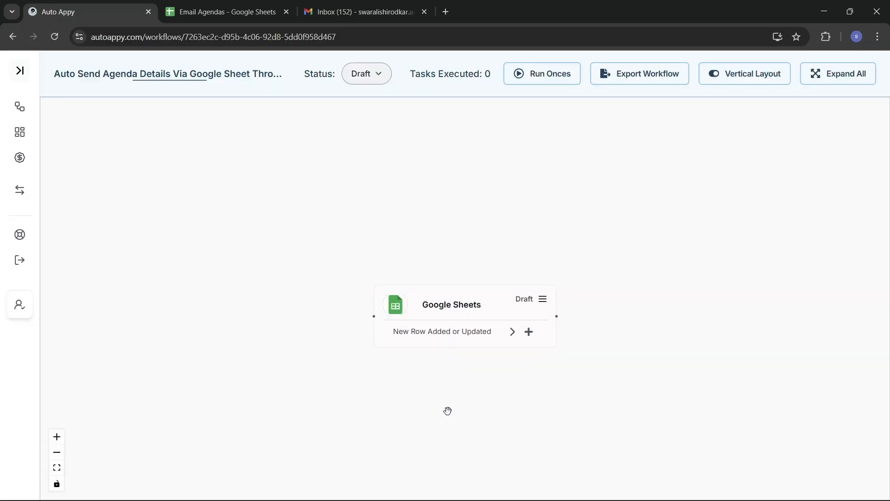
Shift the Google Sheets step left on the canvas and copy its webhook URL
left_click_drag(477, 286, 379, 285)
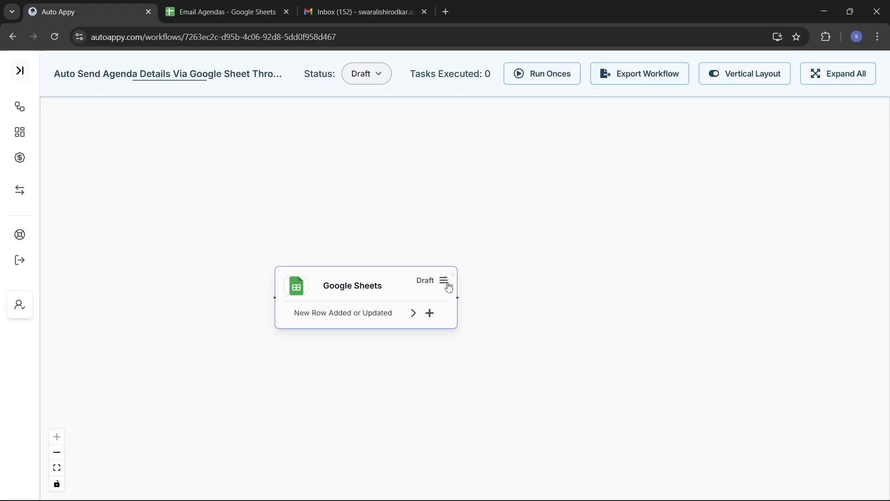
left_click(443, 282)
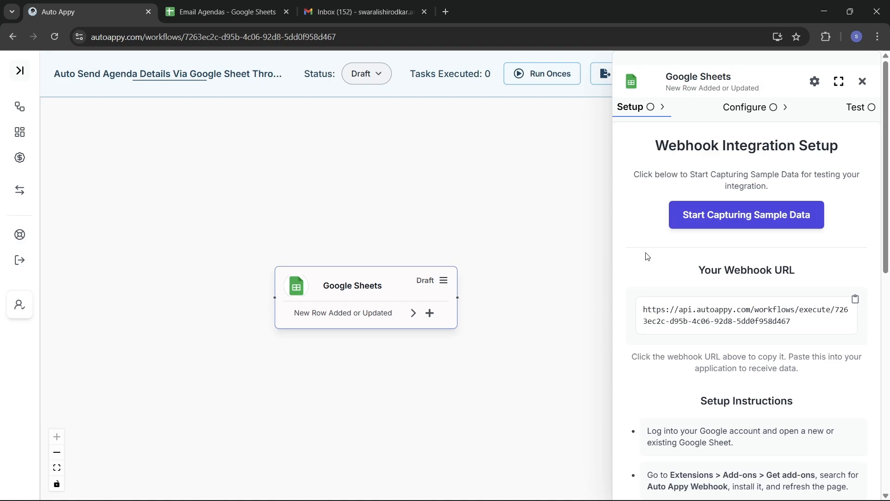
scroll(648, 256, "down", 1)
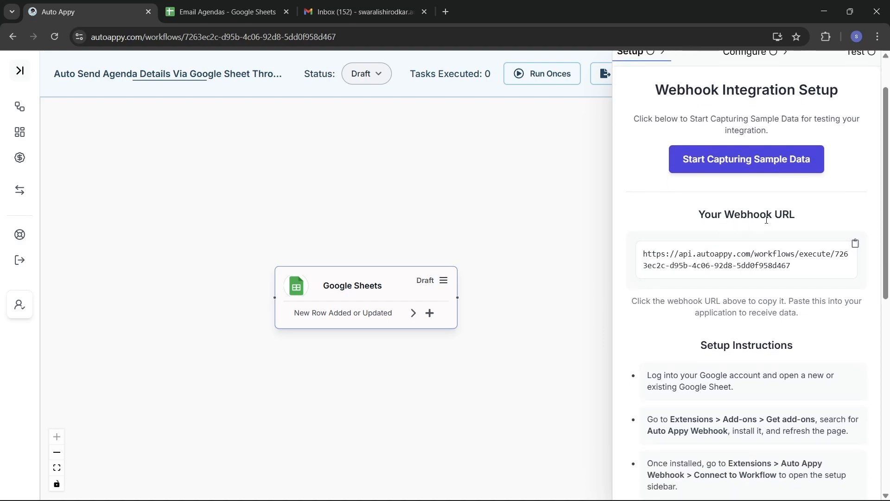
scroll(766, 220, "up", 1)
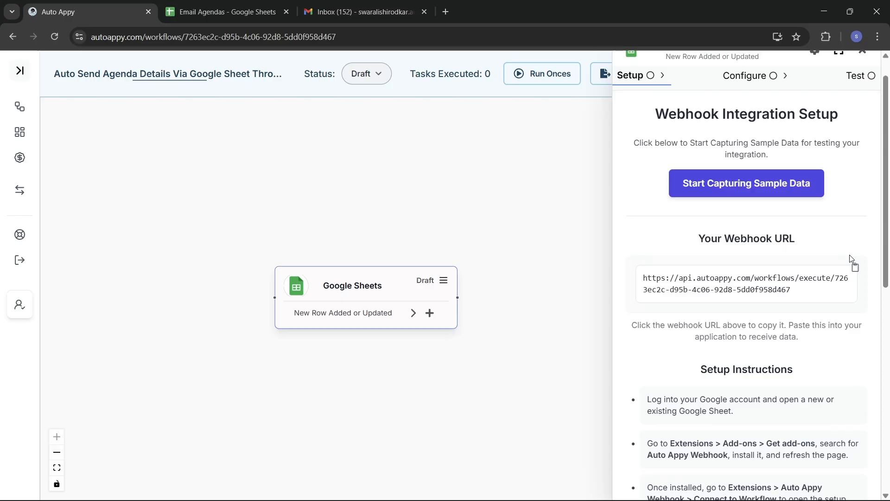
left_click(856, 268)
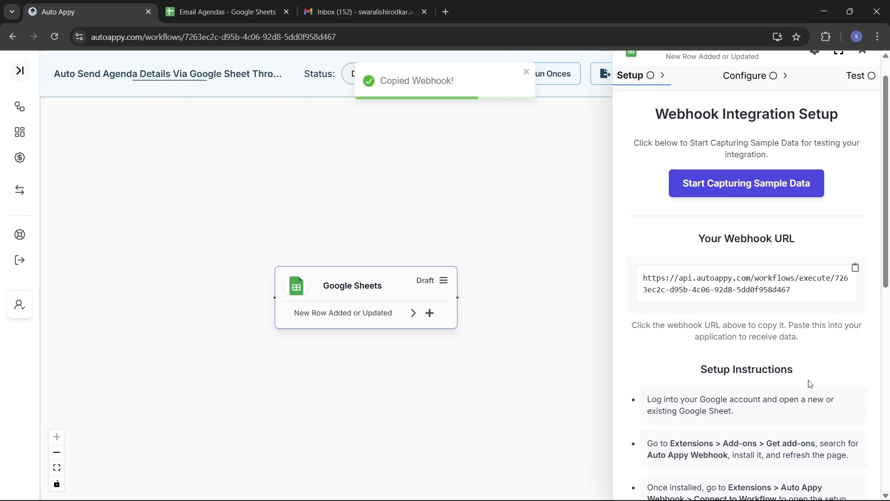
Read the Auto Appy Webhook setup instructions, then switch to the Email Agendas spreadsheet
scroll(810, 384, "down", 2)
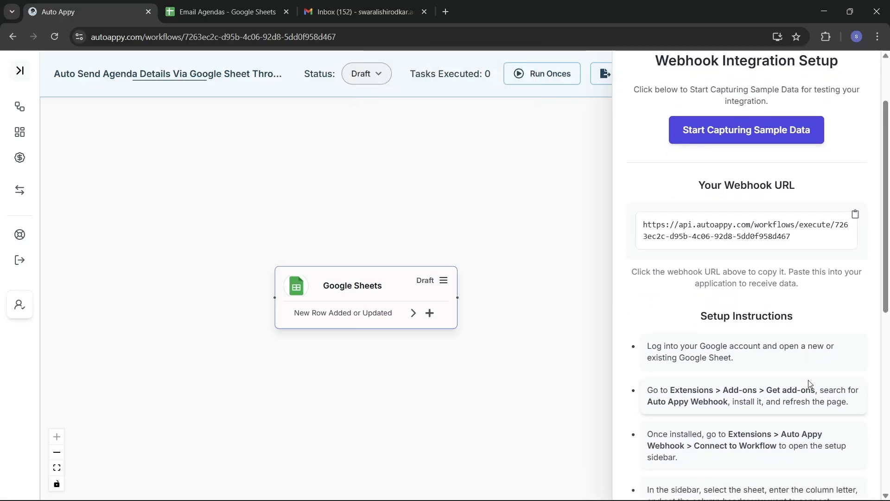
scroll(809, 382, "down", 2)
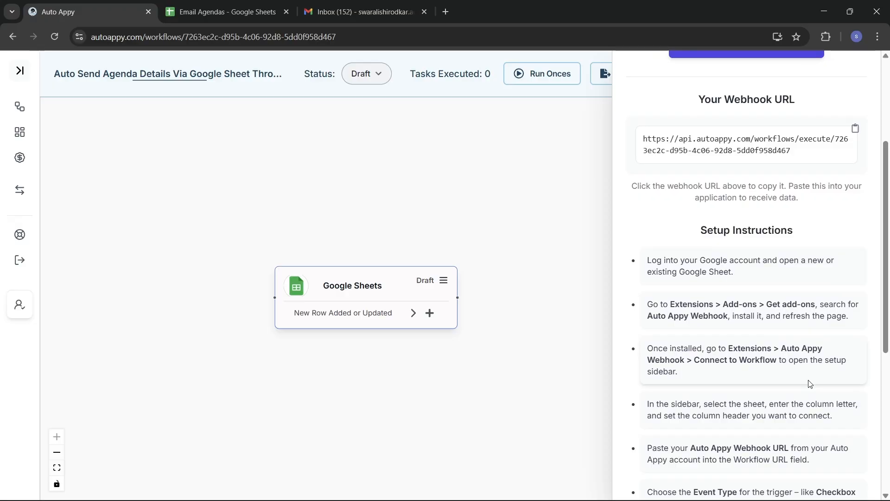
scroll(809, 384, "down", 1)
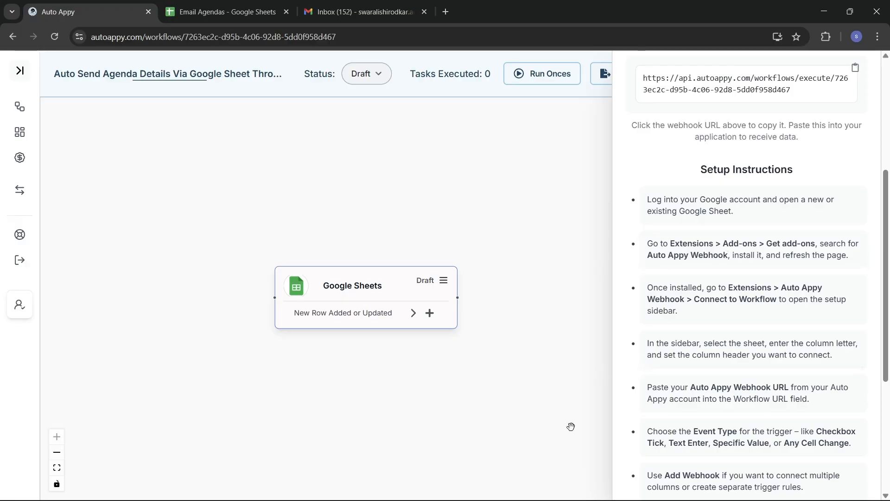
key("alt+Tab")
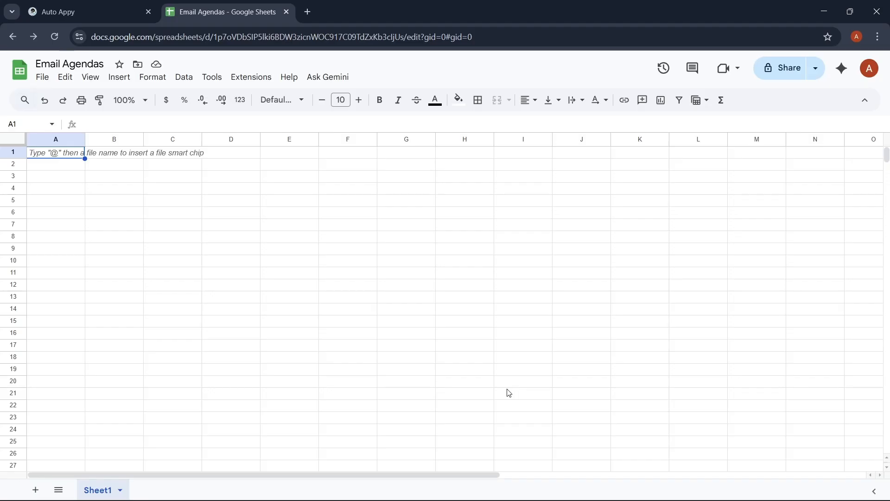
Open the Google Workspace Marketplace via Extensions > Add-ons > Get add-ons
left_click(251, 77)
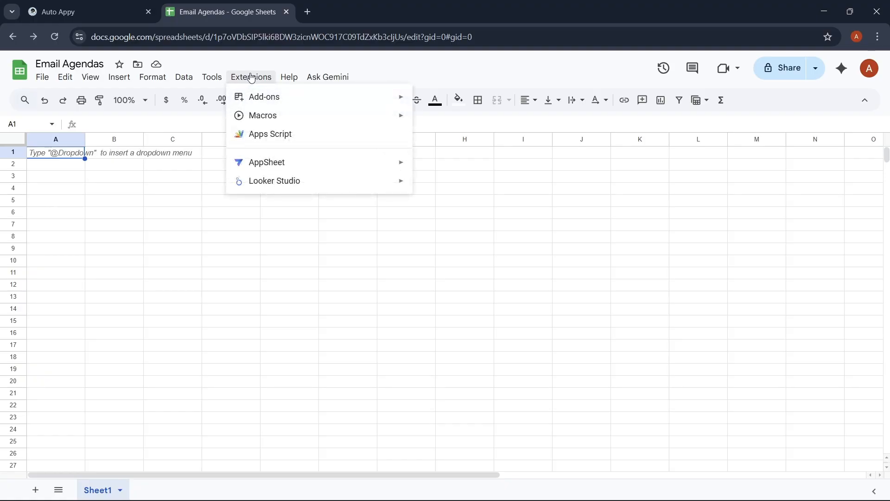
mouse_move(274, 96)
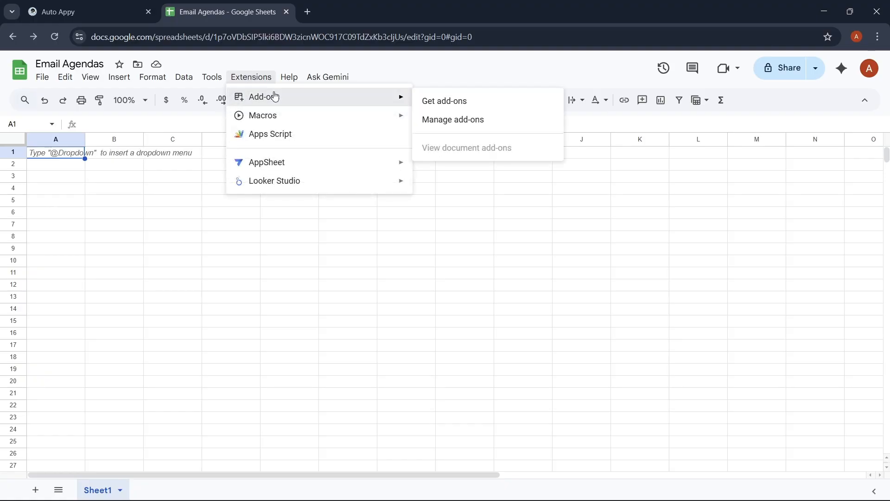
left_click(439, 101)
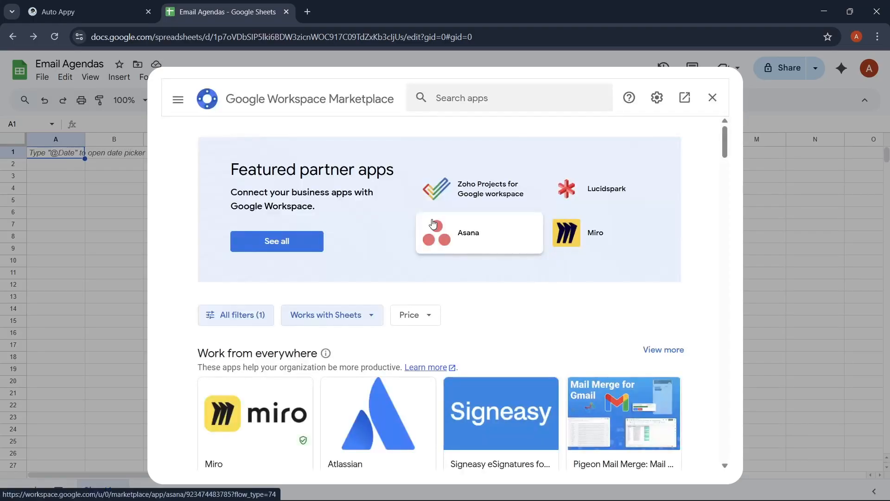
Search 'auto app', select the Auto Appy Webhook add-on and install it
left_click(483, 95)
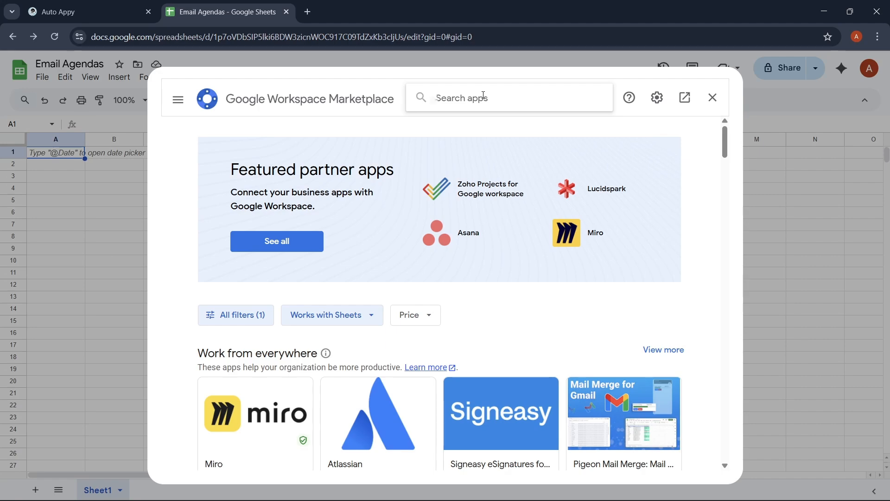
type("auto appy")
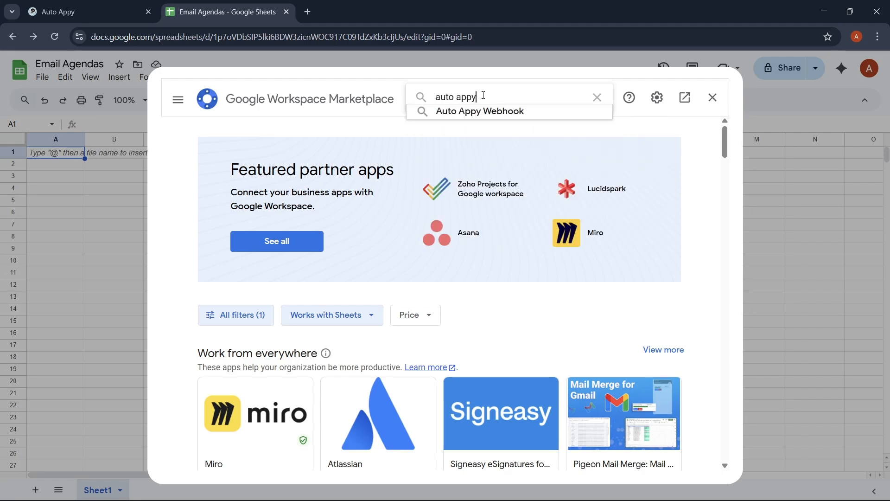
left_click(502, 112)
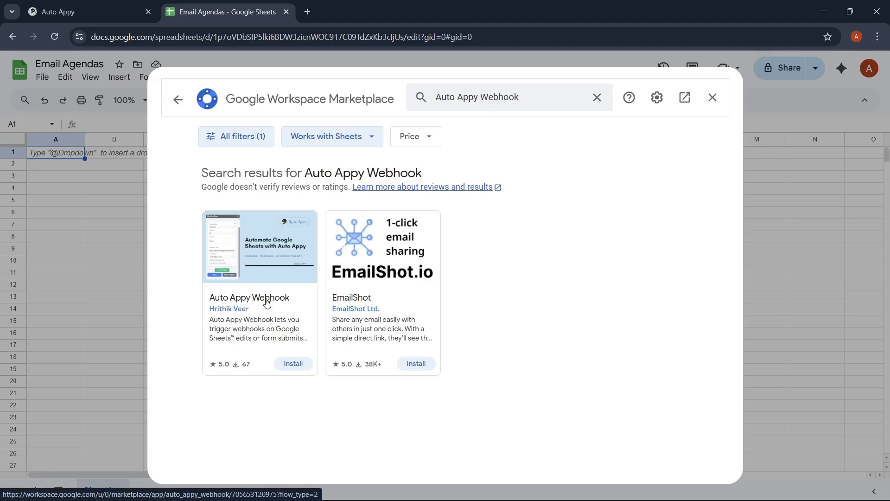
left_click(288, 365)
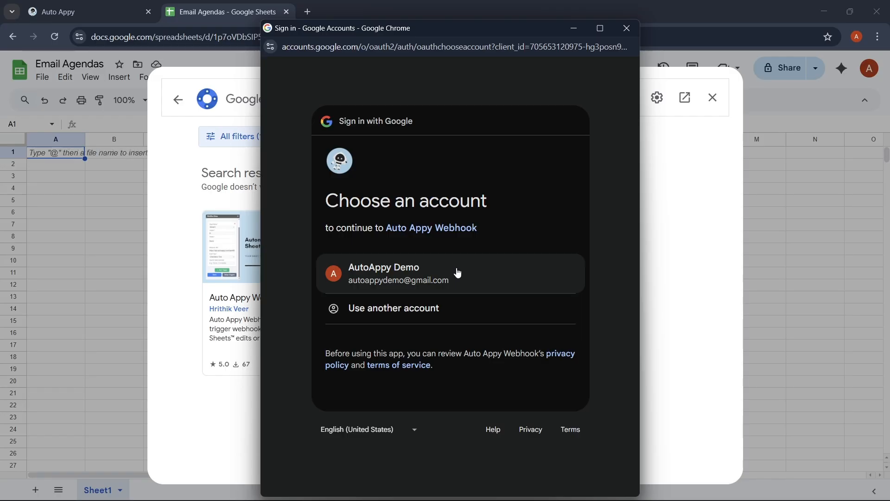
Sign in with the existing Google account and allow Auto Appy Webhook's requested permissions
left_click(458, 273)
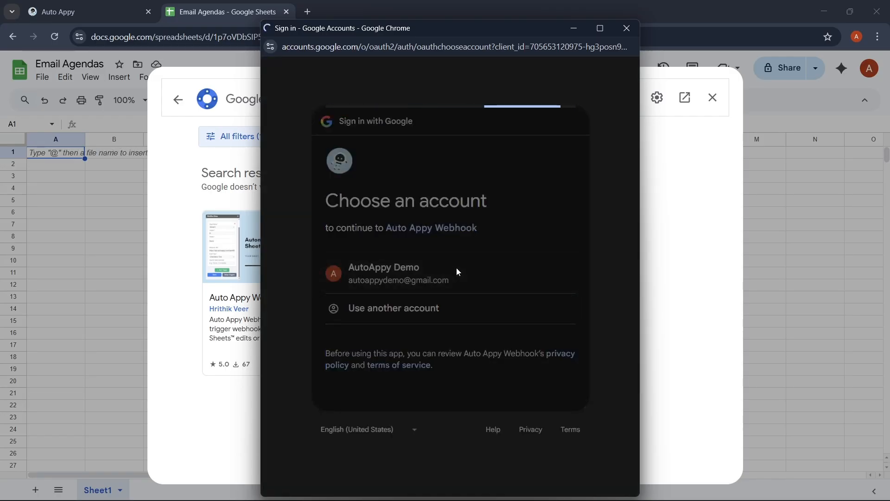
scroll(458, 273, "down", 3)
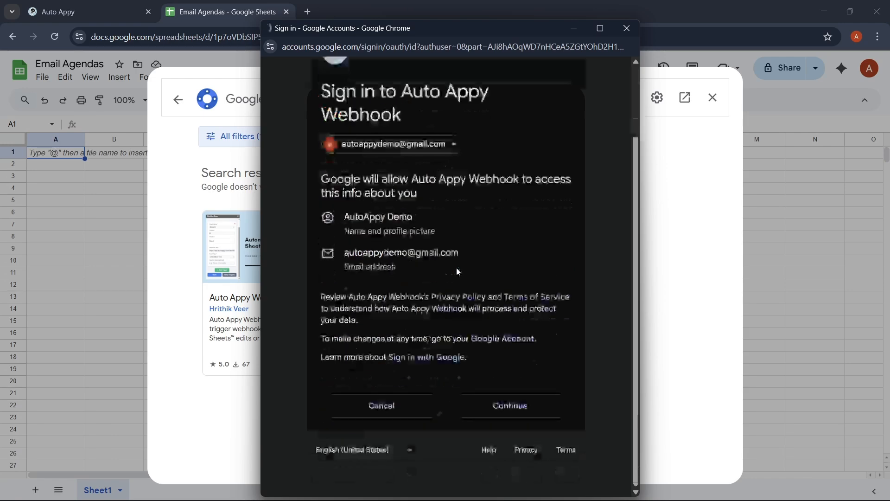
left_click(528, 411)
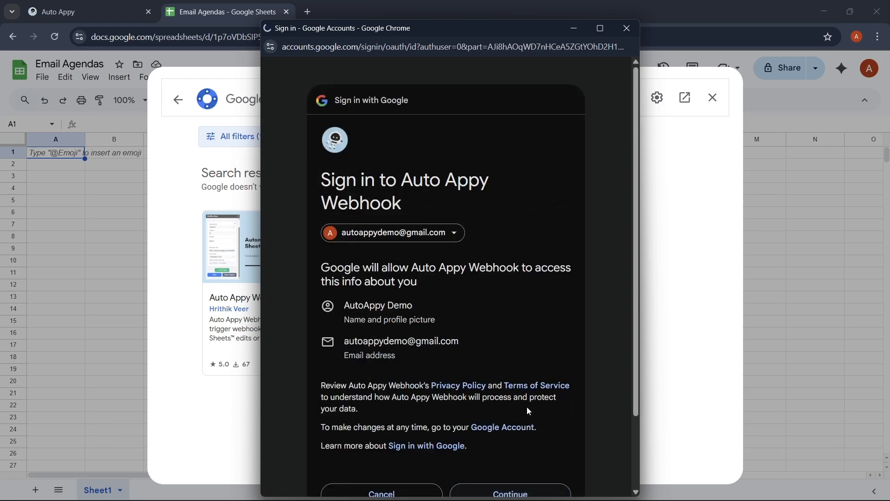
left_click(528, 426)
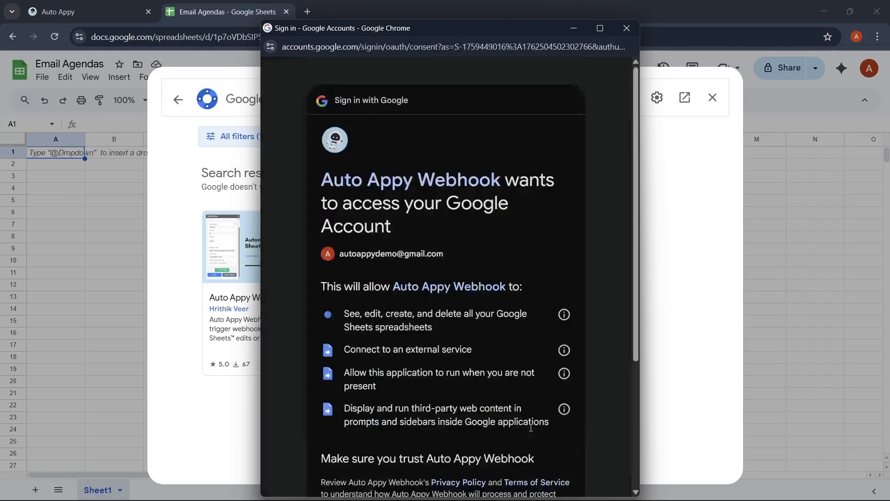
scroll(530, 427, "down", 3)
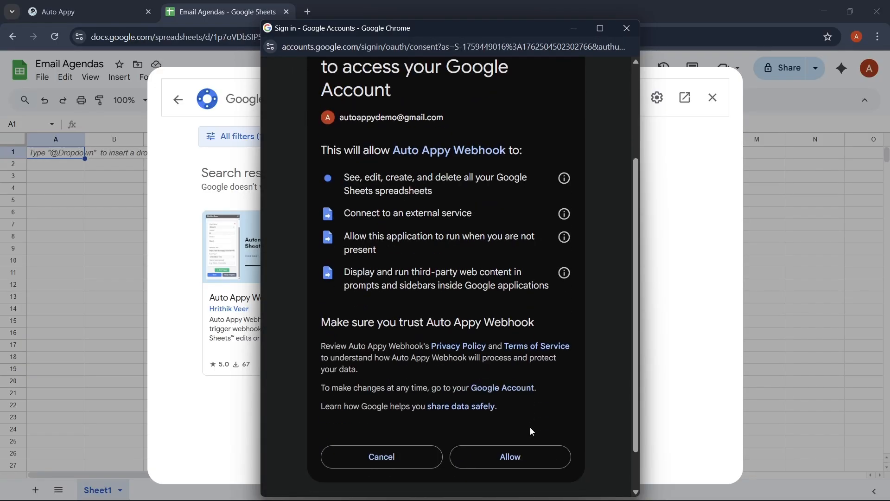
left_click(527, 462)
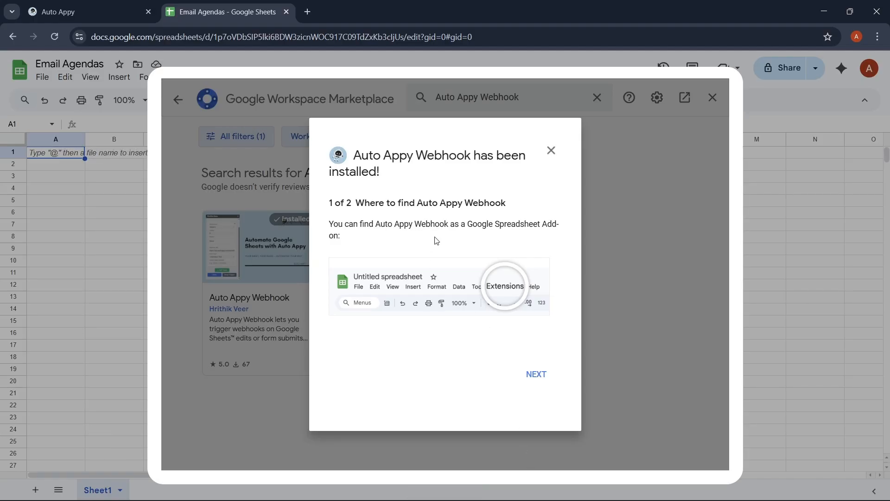
Advance past the install notice and open the Auto Appy Webhook user guide in a new tab
left_click(540, 376)
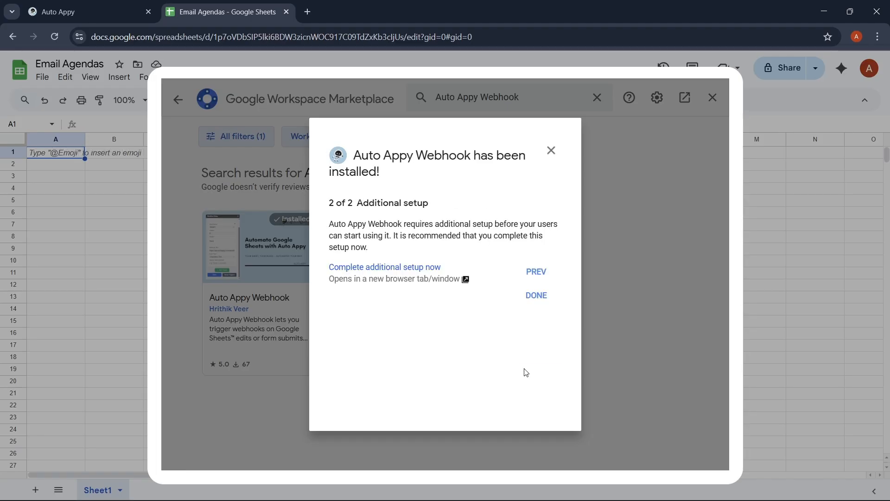
left_click(416, 268)
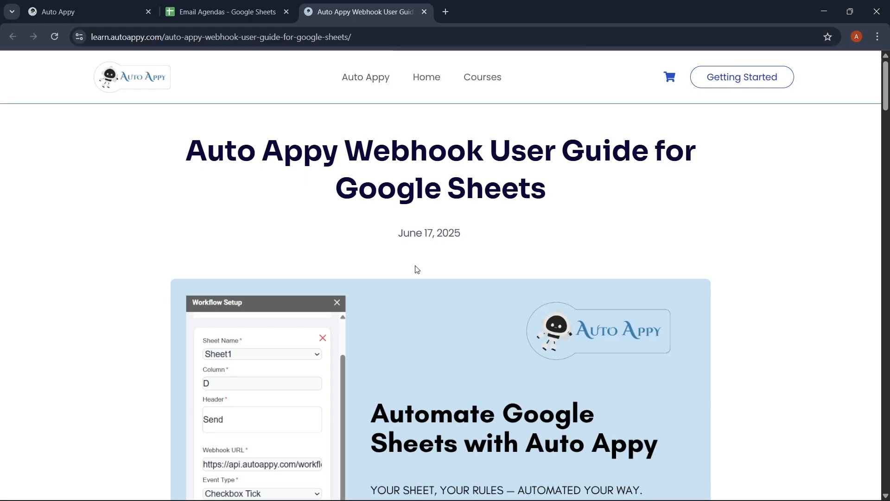
scroll(416, 268, "down", 20)
scroll(416, 265, "down", 15)
scroll(416, 265, "up", 20)
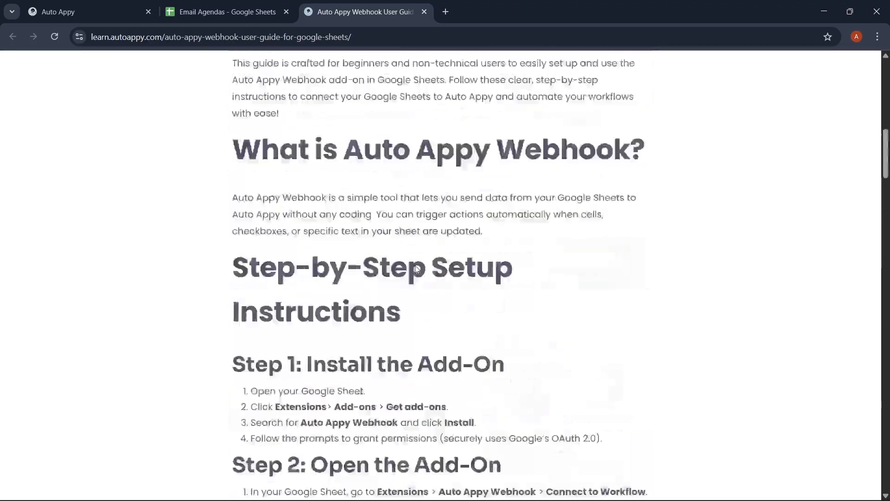
scroll(416, 266, "up", 5)
Back on the Email Agendas tab, confirm the installation and close the Marketplace
left_click(236, 8)
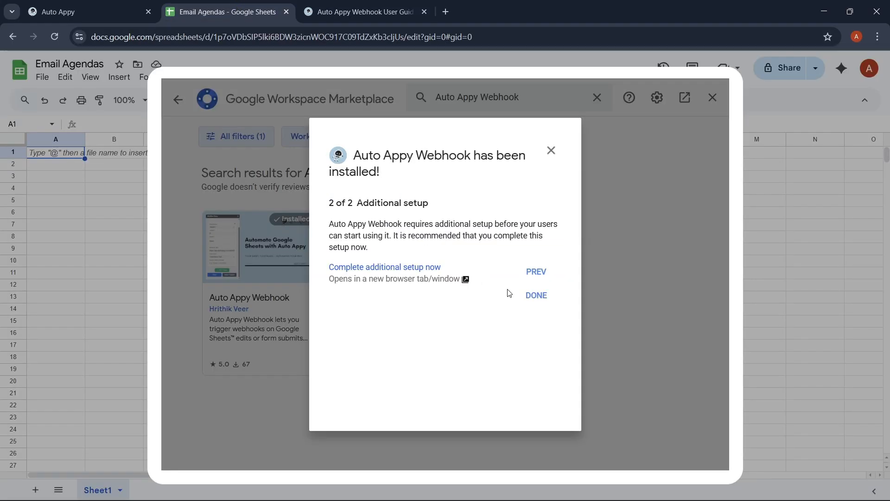
left_click(536, 297)
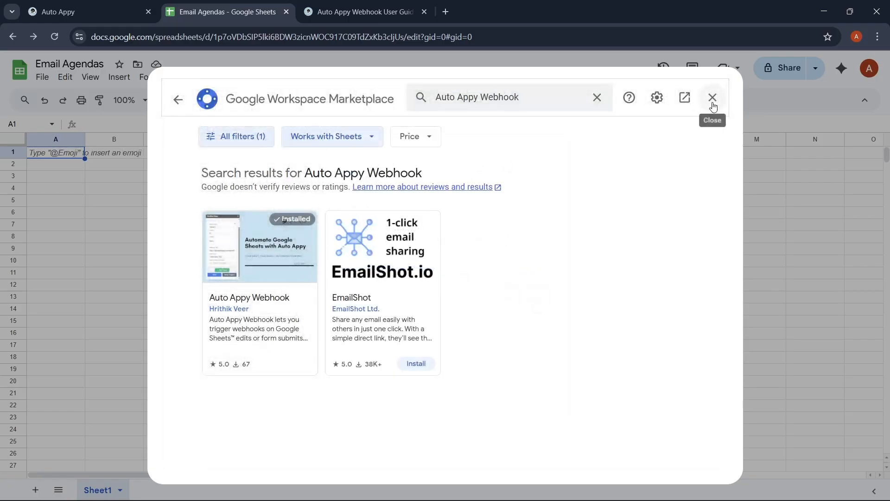
left_click(712, 97)
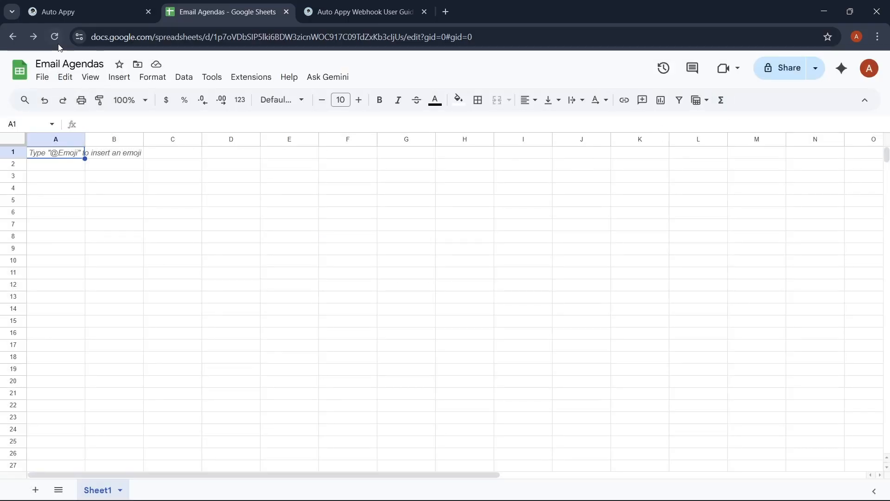
Reload the spreadsheet and launch Auto Appy Webhook's Setup Workflow sidebar from Extensions
left_click(55, 36)
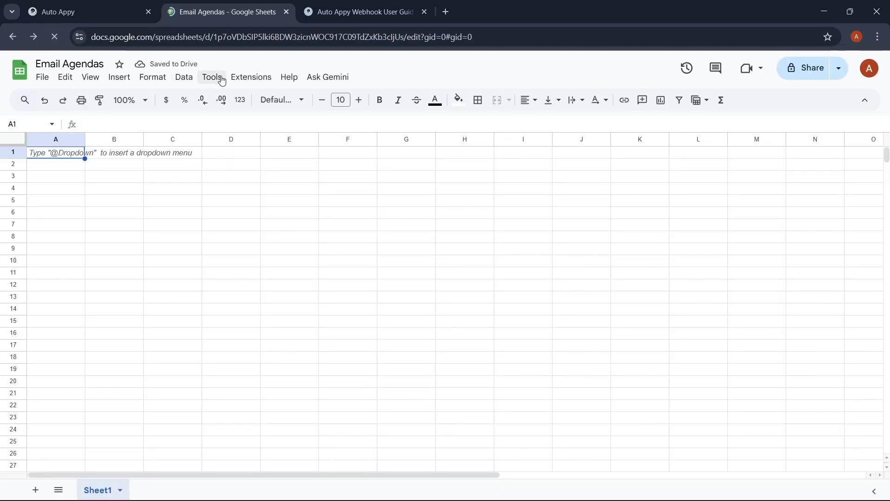
left_click(260, 79)
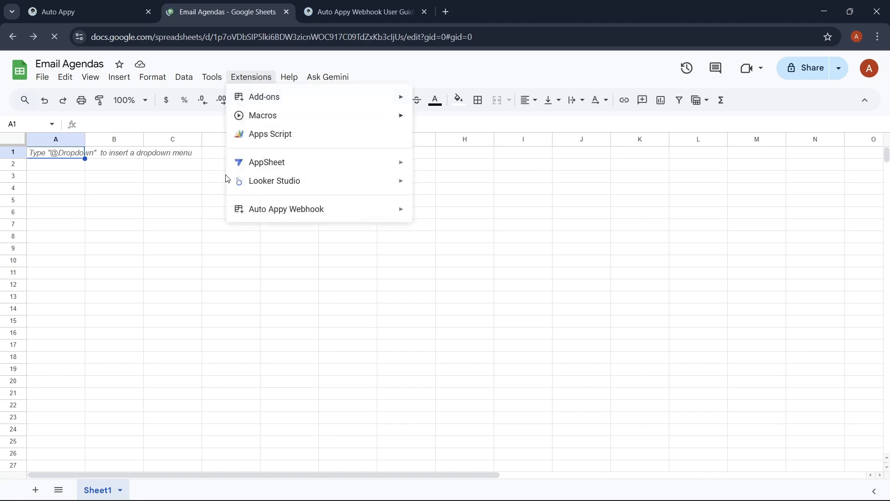
mouse_move(336, 215)
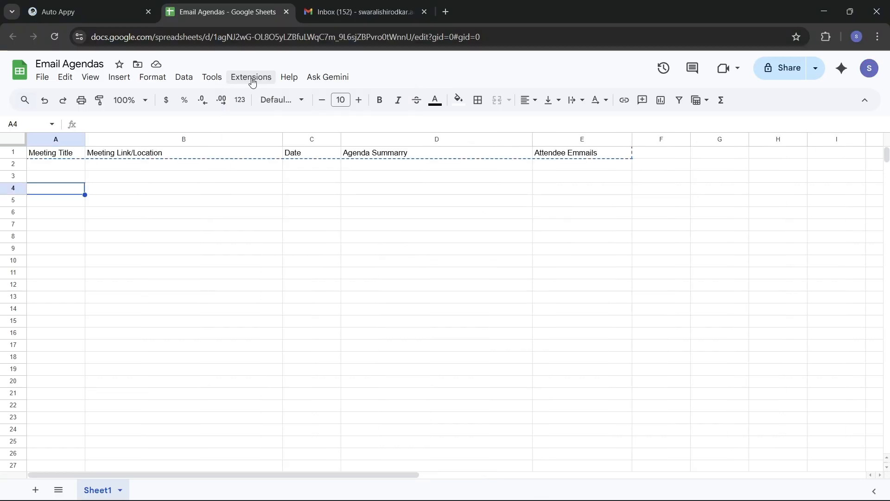
left_click(252, 81)
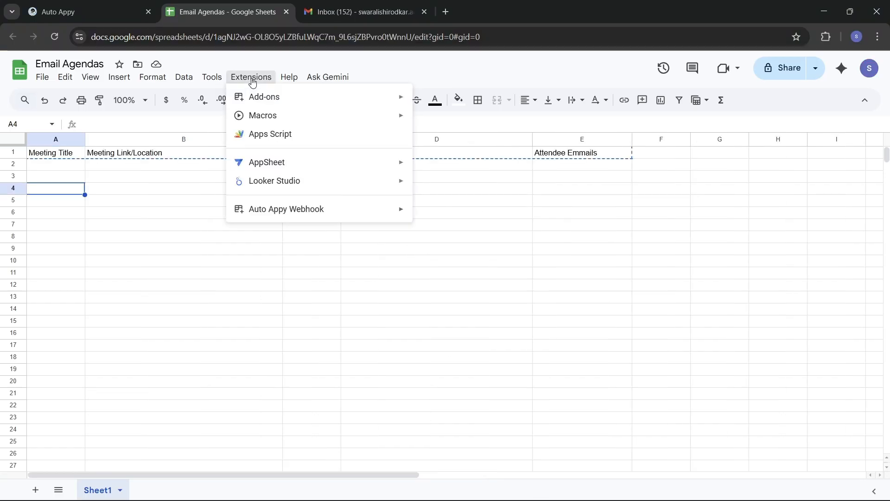
mouse_move(306, 218)
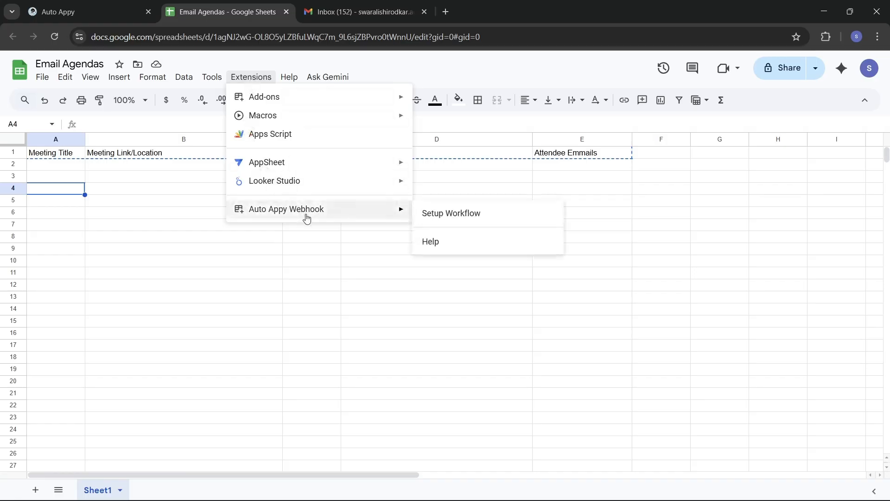
left_click(436, 218)
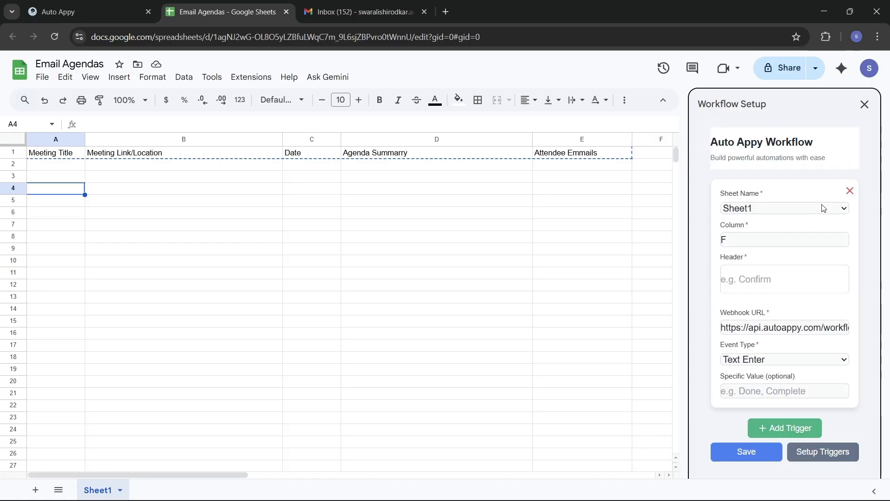
Delete the old trigger card, add a new trigger, and check the empty F1 header cell
left_click(849, 192)
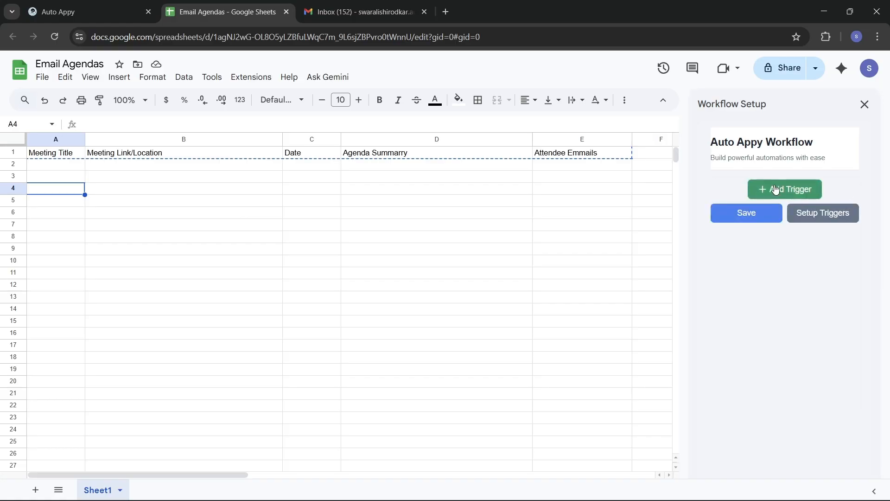
left_click(779, 189)
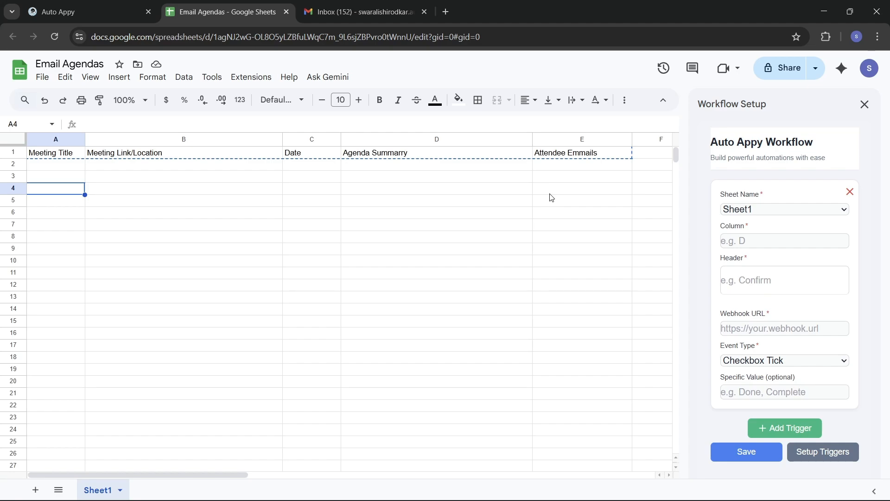
scroll(551, 197, "right", 3)
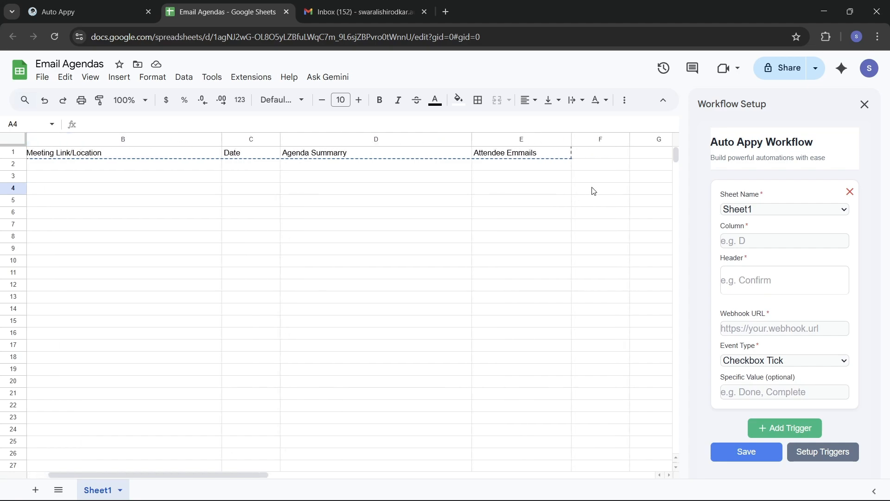
double_click(612, 154)
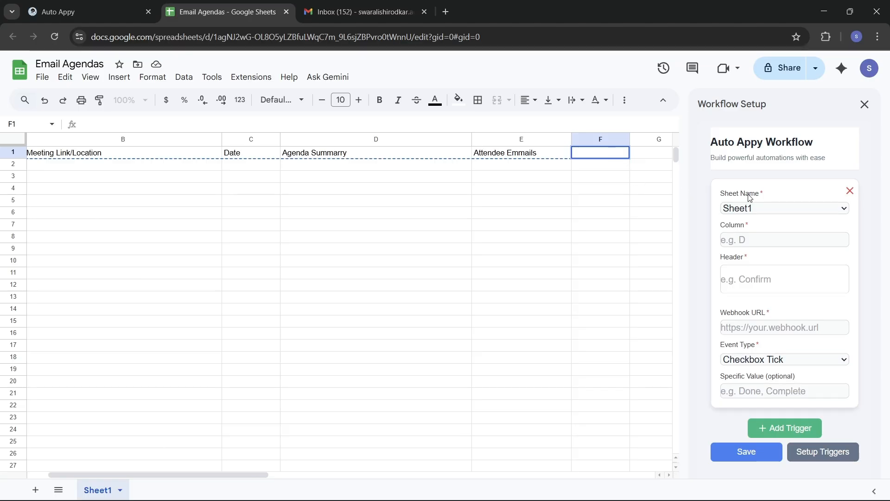
Set the new trigger's column to F and its header to 'Organizers Name'
left_click(765, 243)
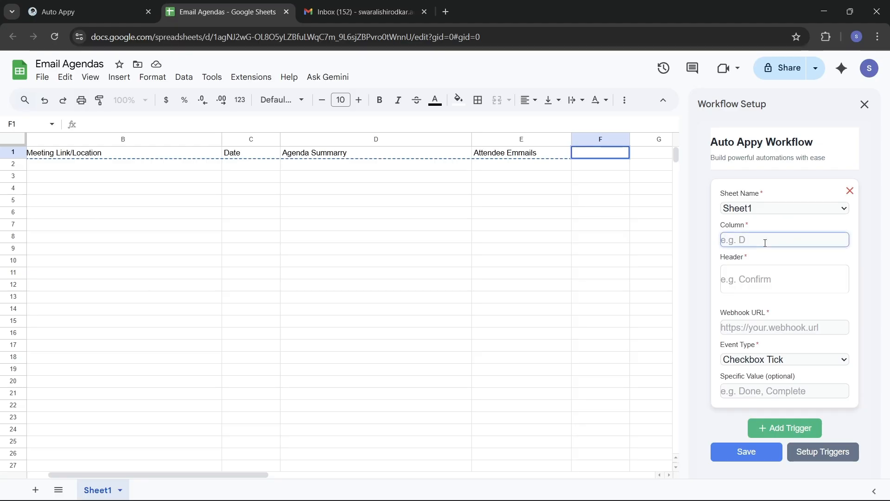
type("F")
left_click(752, 278)
type("Organizers Name")
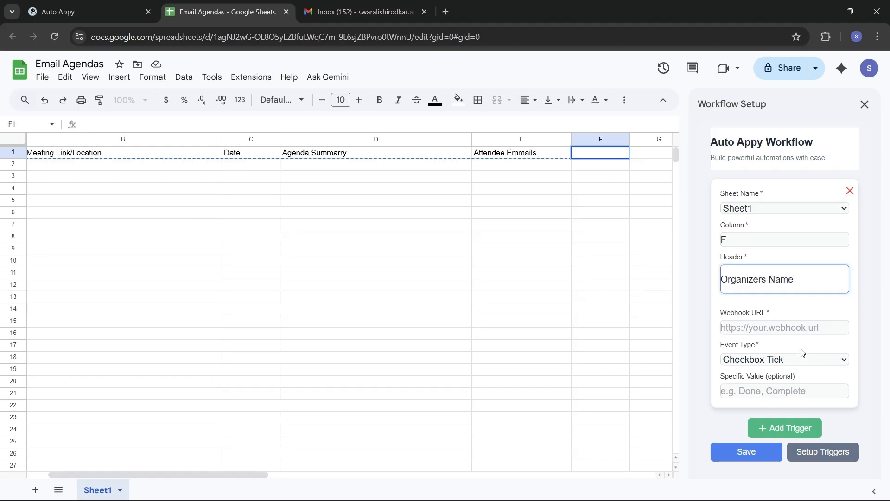
left_click(792, 328)
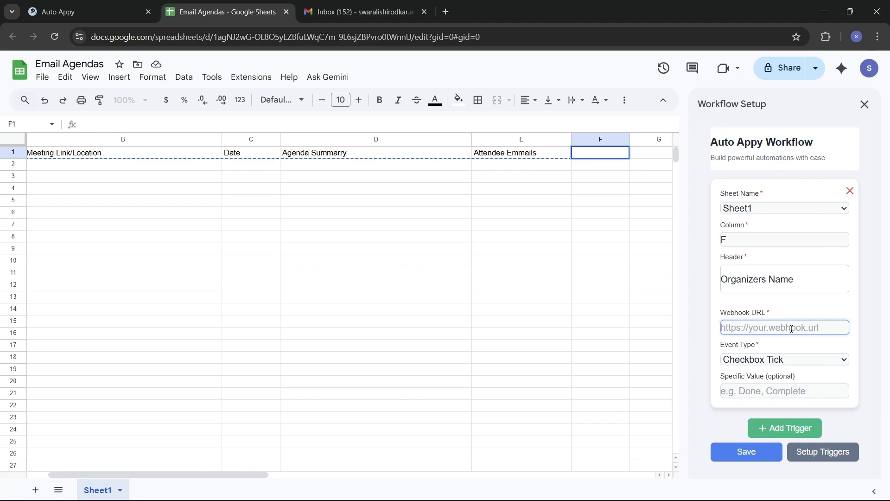
Copy the Auto Appy workflow's webhook URL into the trigger's Webhook URL field
left_click(70, 12)
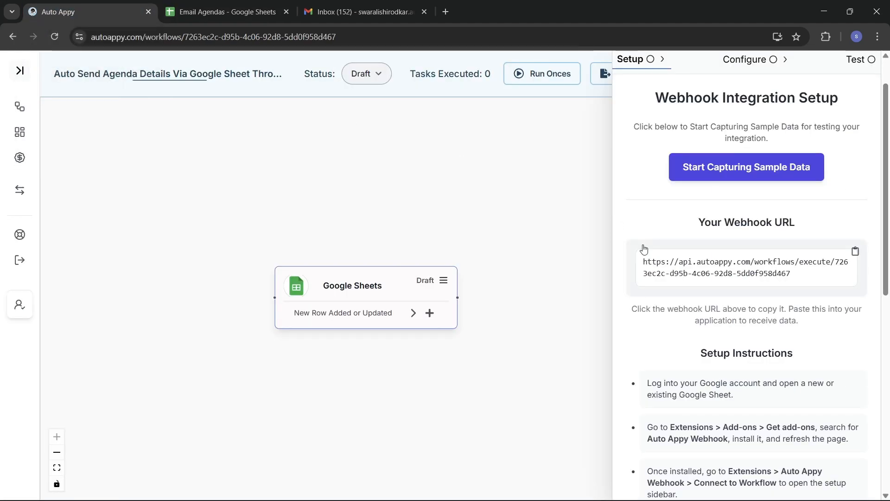
left_click(854, 253)
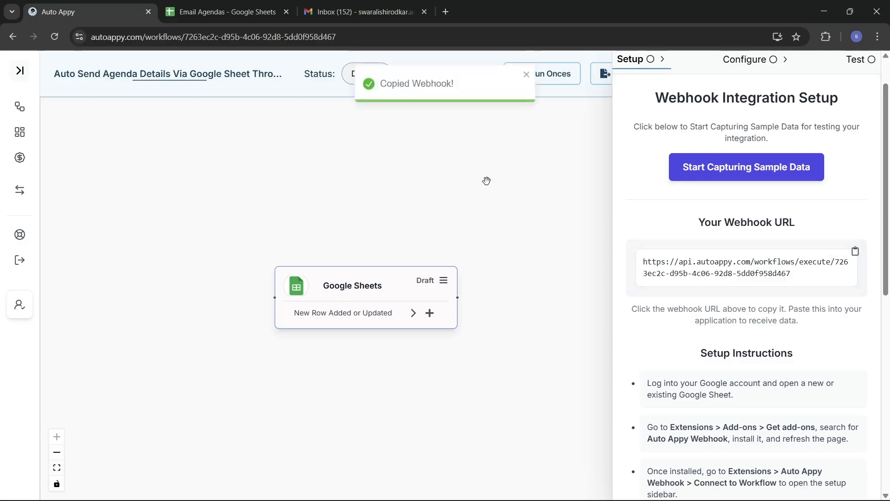
left_click(206, 15)
left_click(790, 326)
key("ctrl+v")
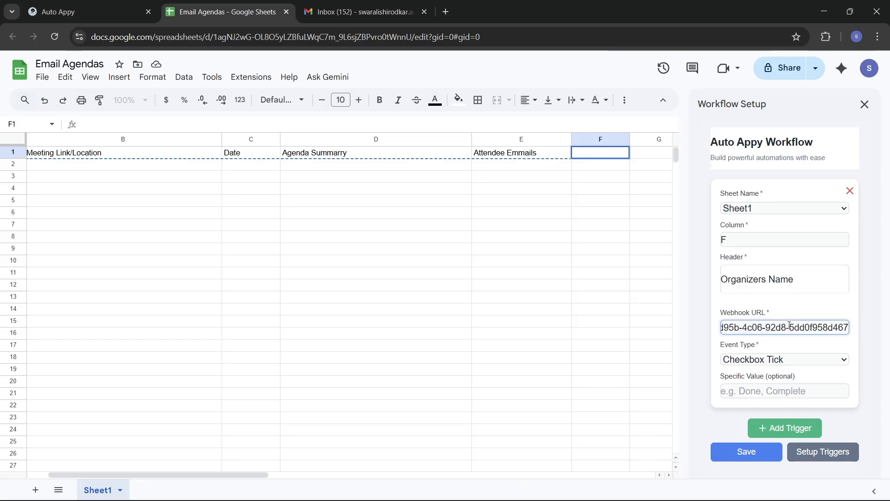
Set the event type to Text Enter, save, set up the triggers, and close the sidebar
left_click(796, 360)
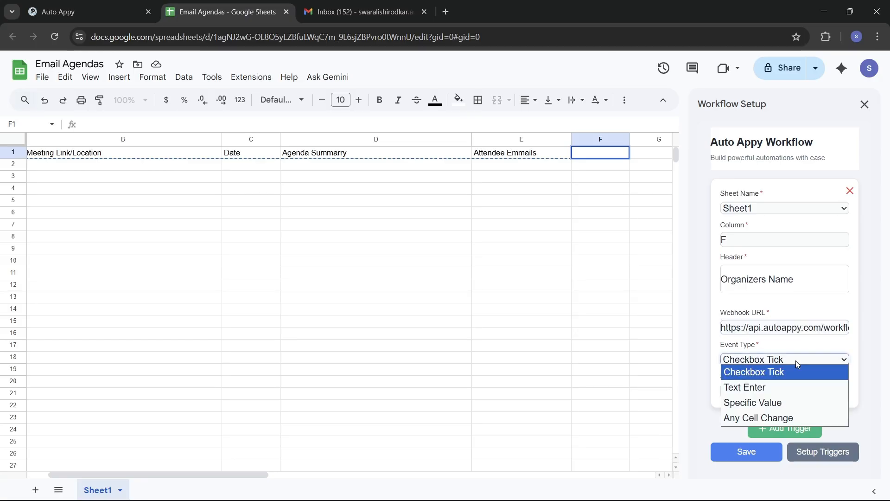
left_click(769, 385)
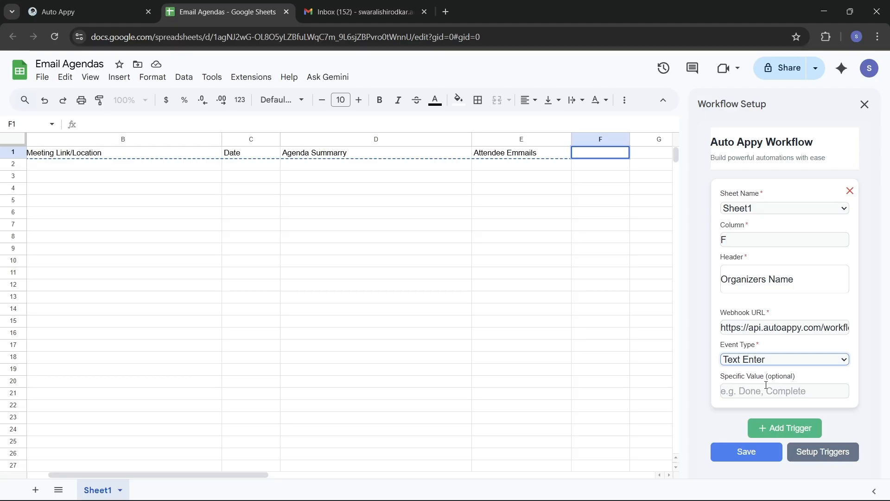
left_click(750, 449)
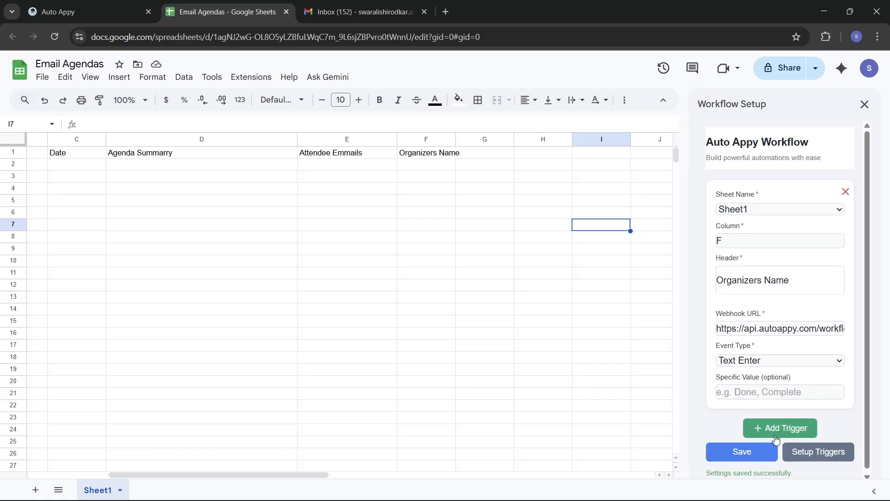
left_click(819, 452)
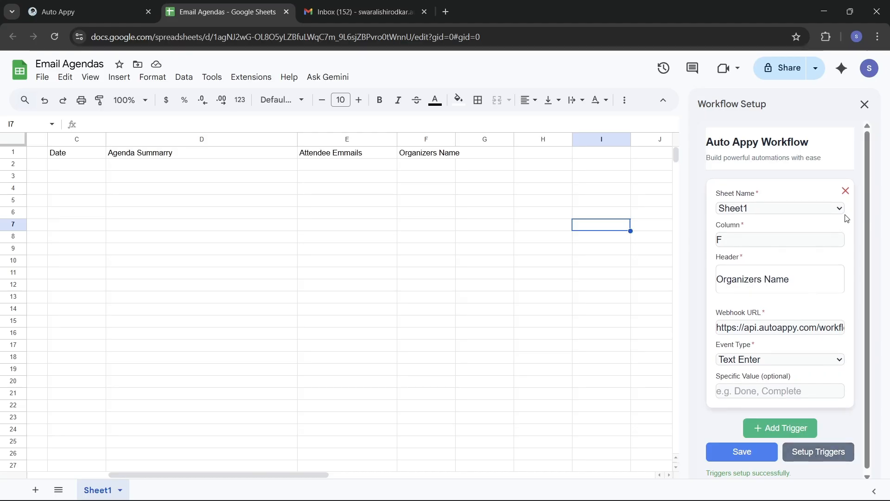
left_click(865, 104)
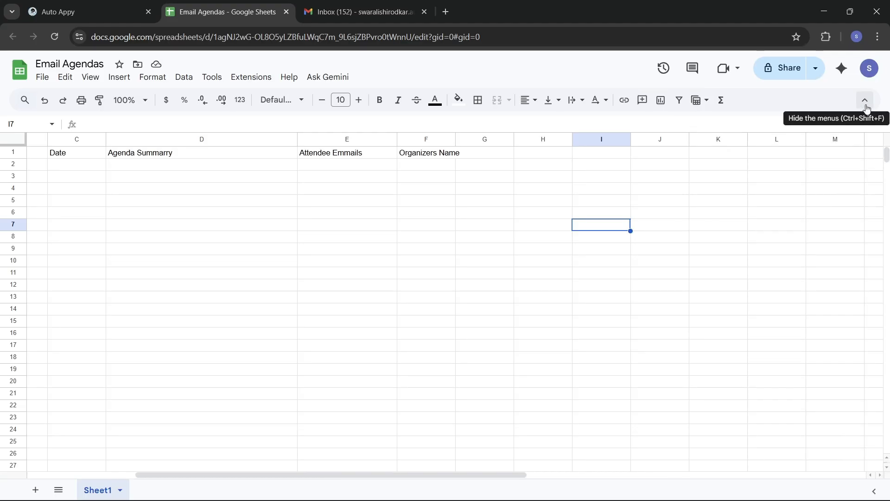
Start capturing sample data in Auto Appy, then return to the Email Agendas sheet at column A
left_click(92, 5)
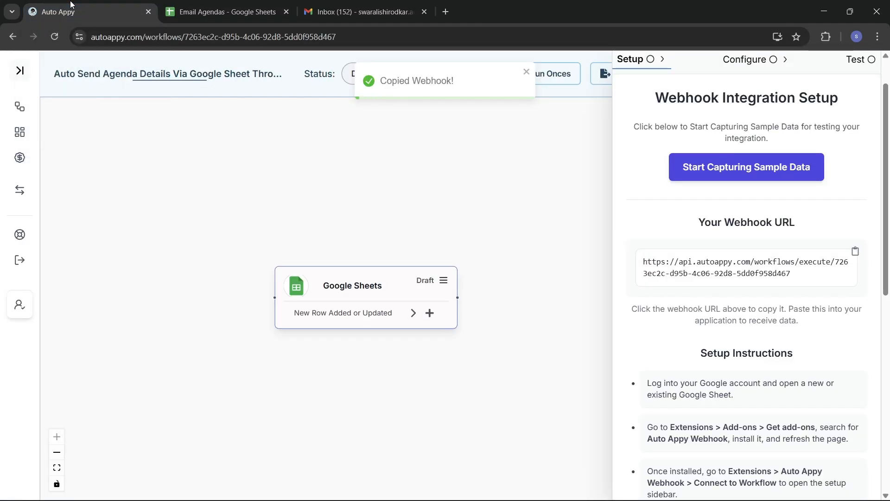
left_click(749, 173)
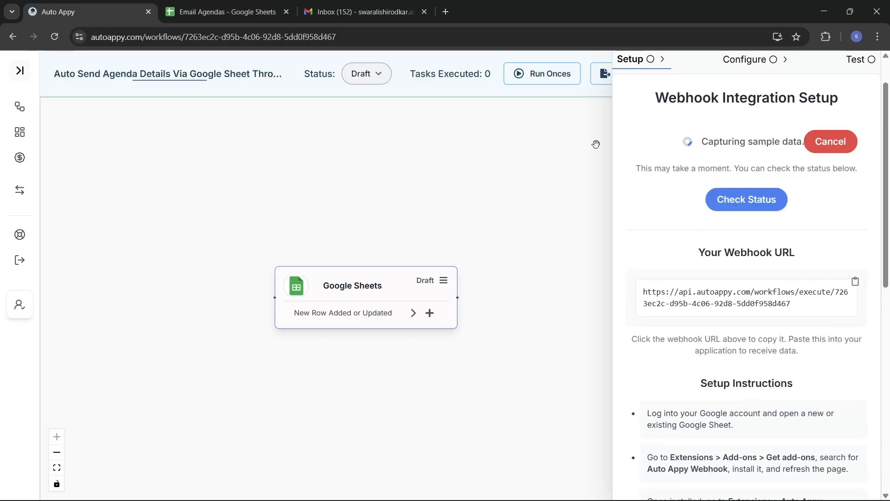
left_click(224, 12)
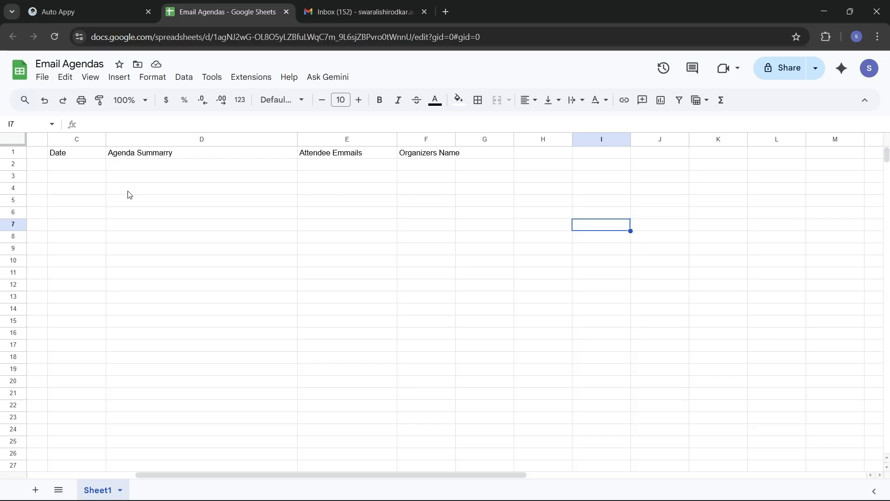
scroll(128, 193, "left", 5)
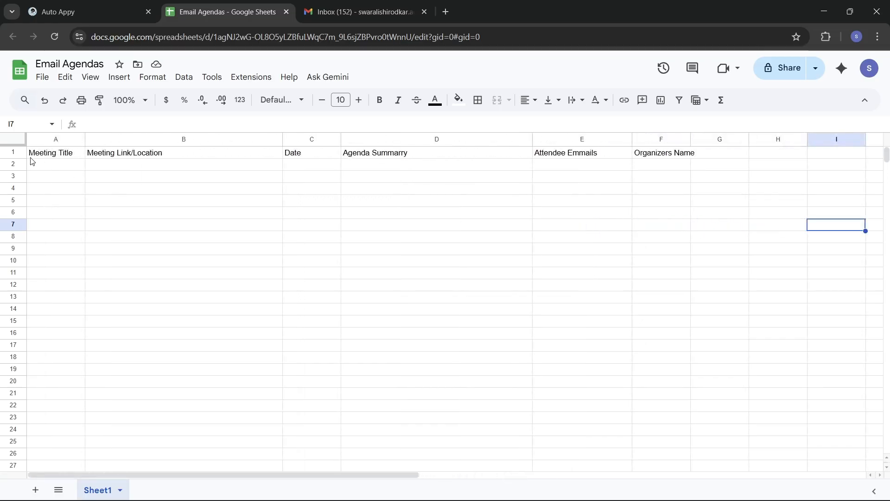
Enter 'Induction Program' as the meeting title in A2
double_click(52, 165)
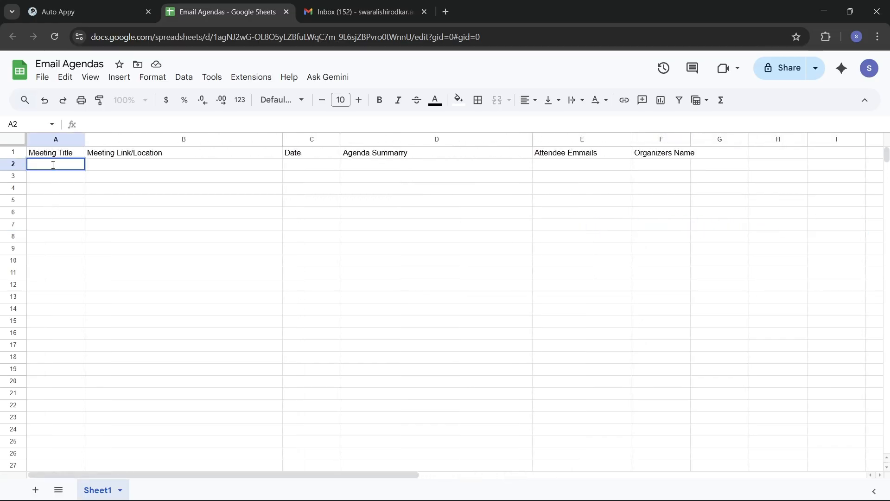
type("Induction Program")
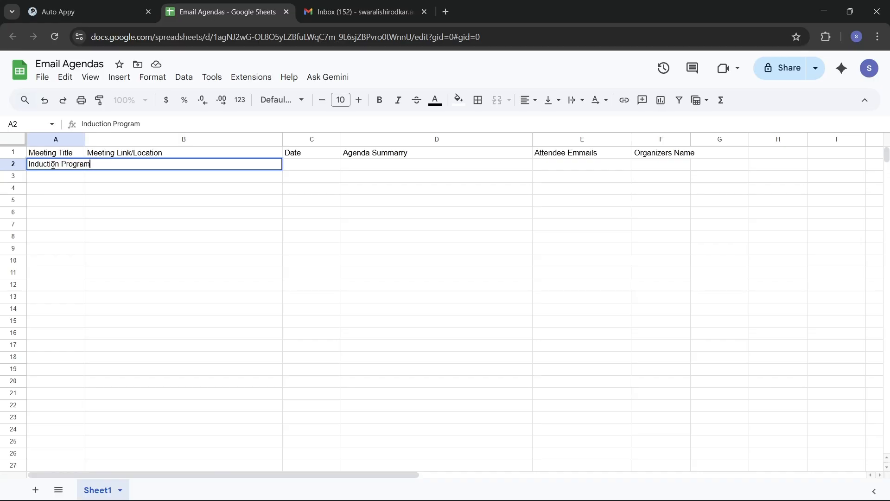
key("Tab")
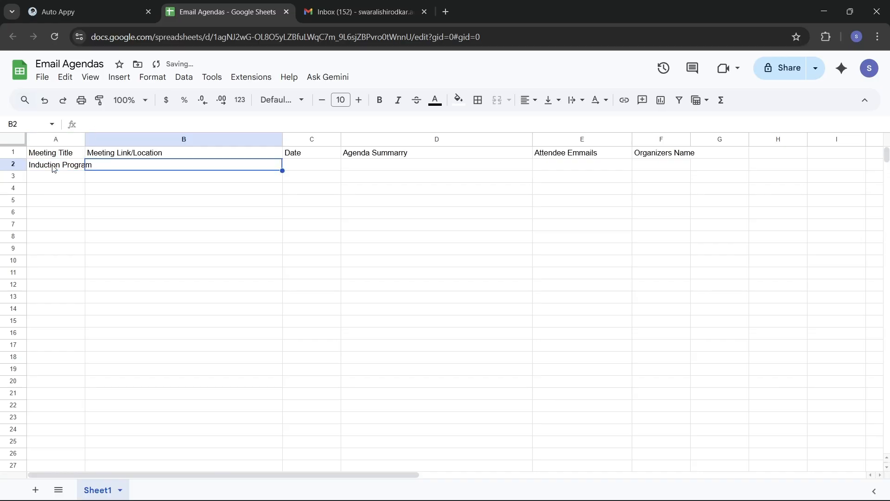
double_click(126, 168)
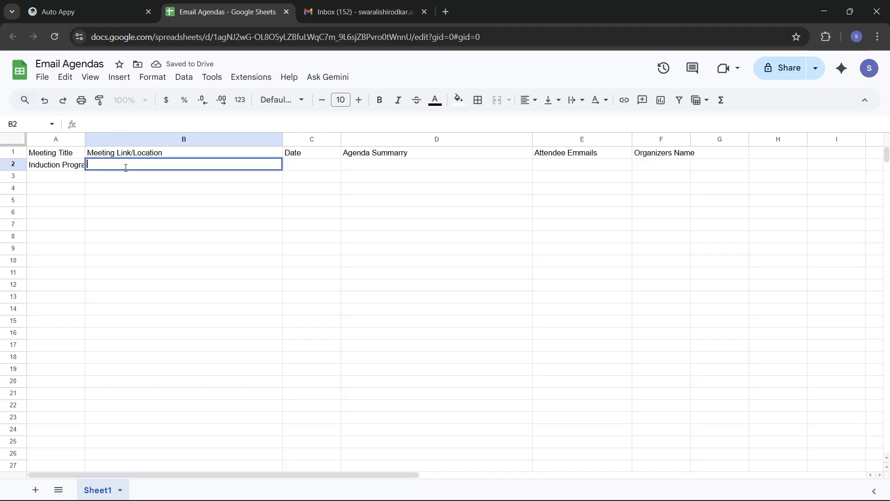
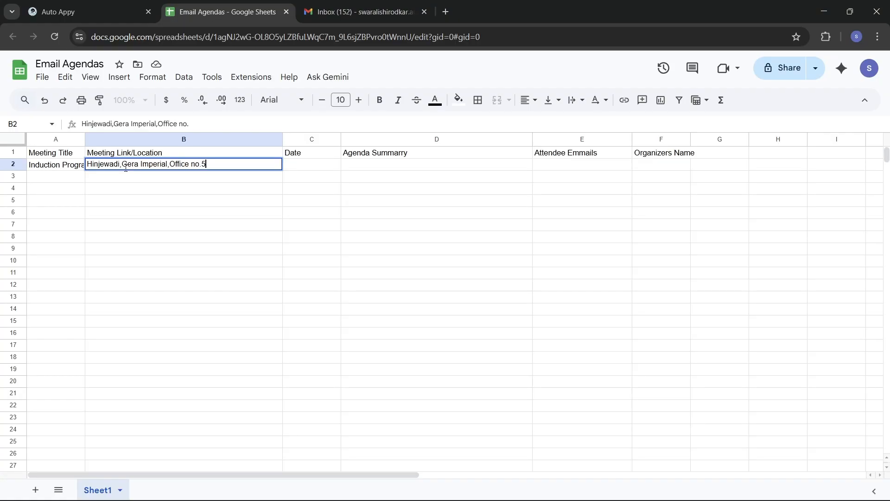
left_click(310, 166)
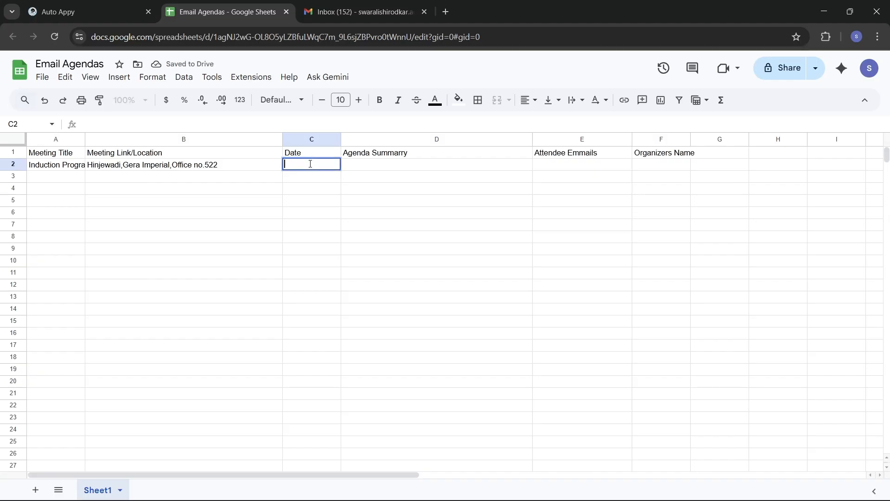
type("1st Dec")
Commit '1st Dec' in C2 and fill D2 with 'This Meeting is for new joinees and is mandatory for all'
left_click(408, 161)
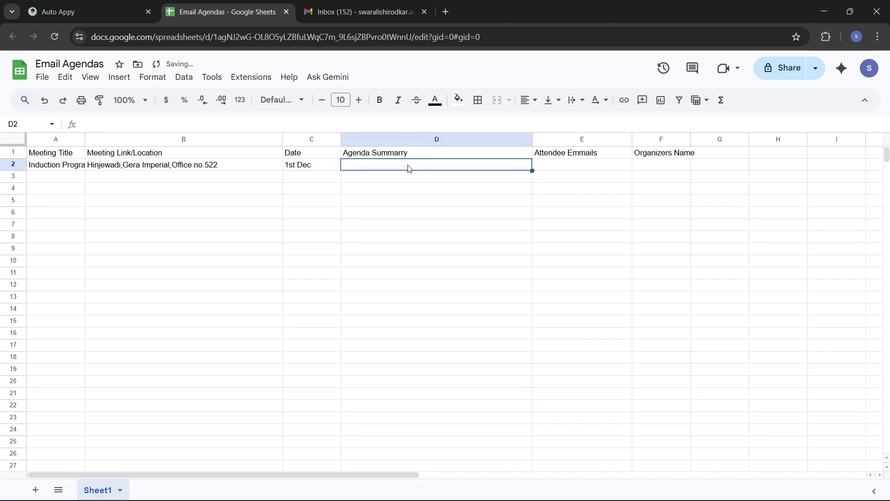
double_click(408, 167)
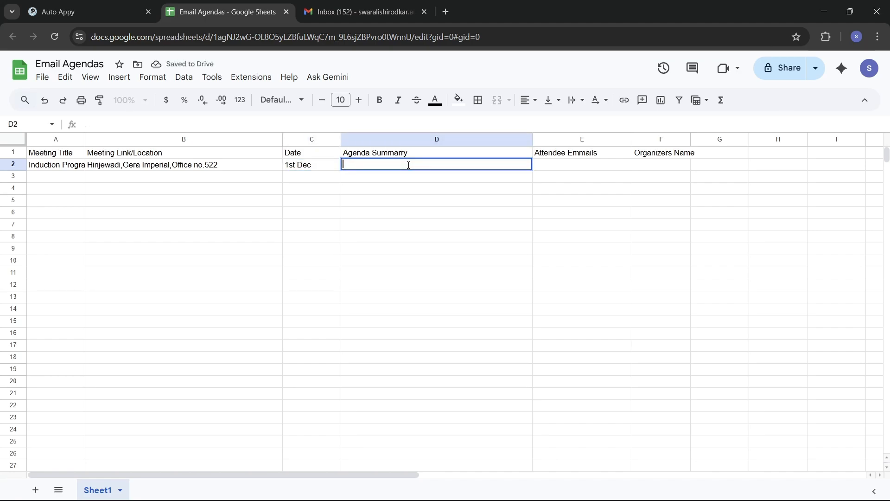
type("This ")
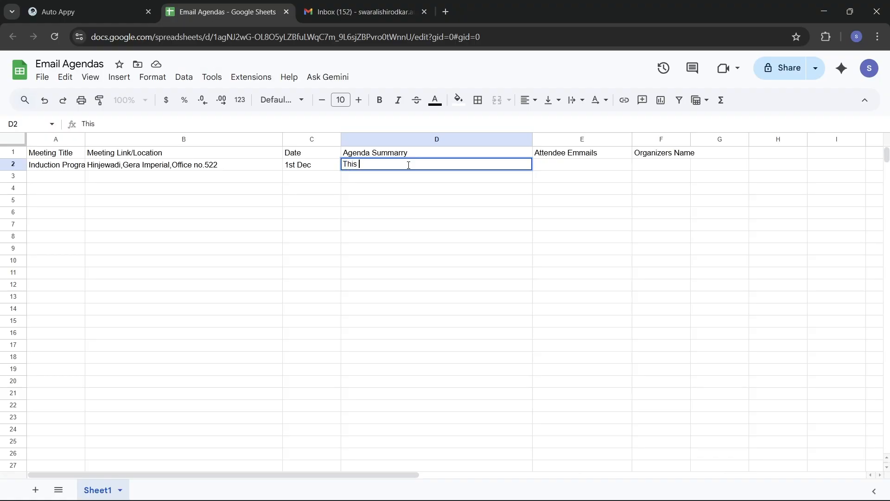
type("Meeting is for new joi")
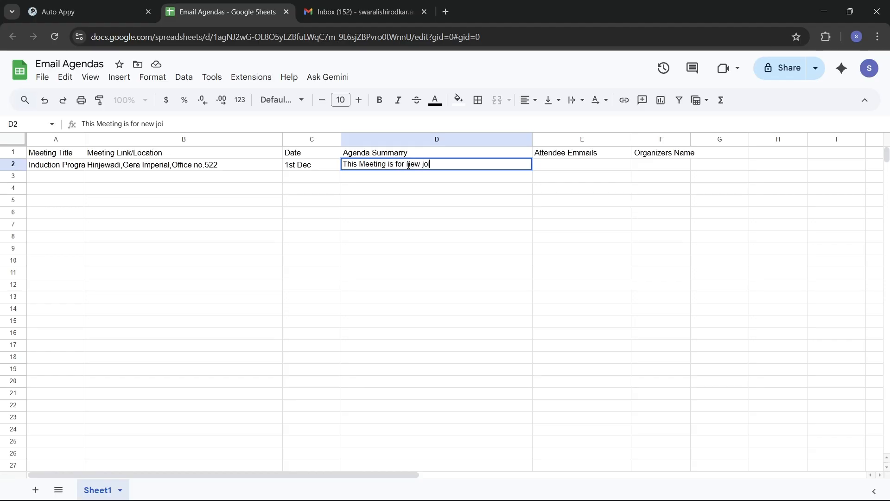
type("nees and is gman")
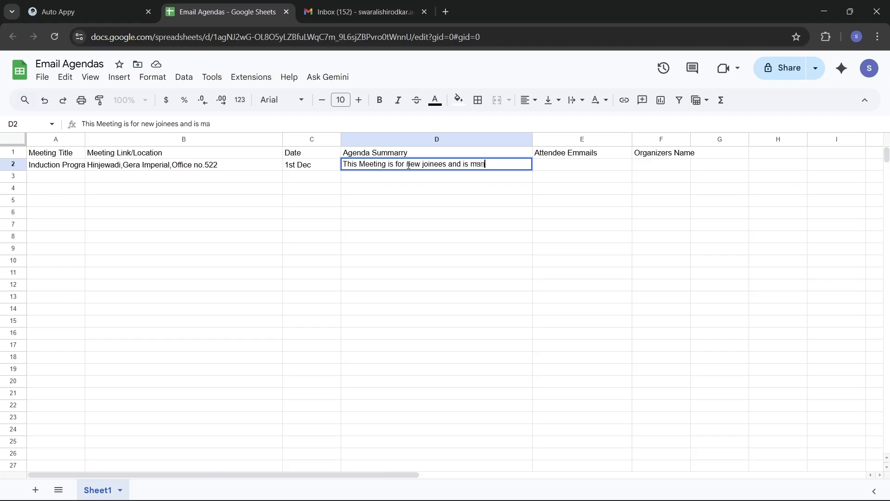
type("datory for all")
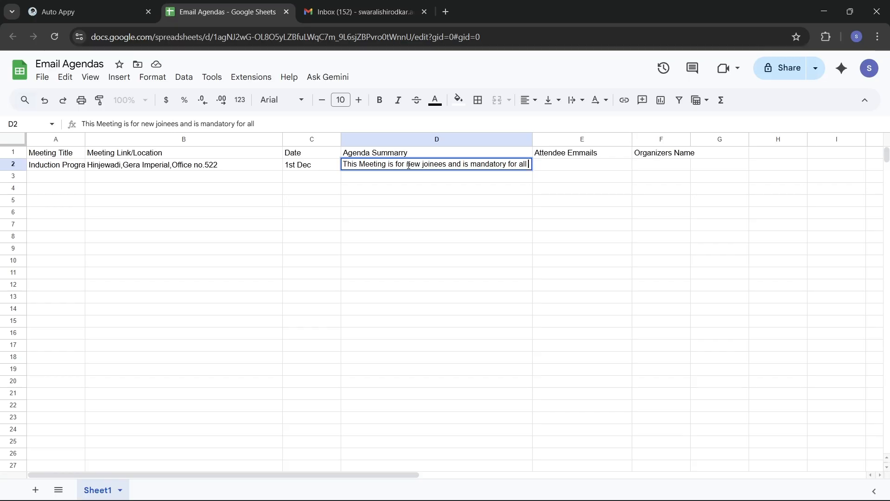
type(" .")
left_click(547, 172)
Enter two comma-separated attendee e-mail addresses in E2
double_click(569, 166)
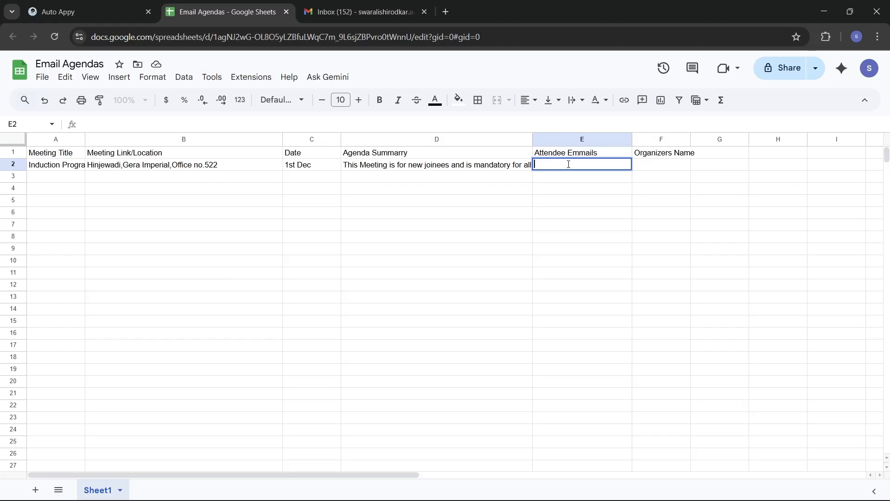
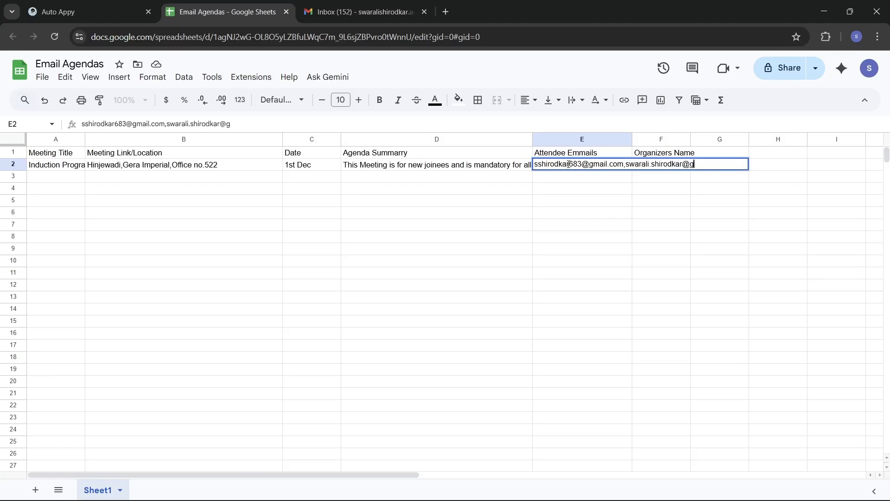
key("Tab")
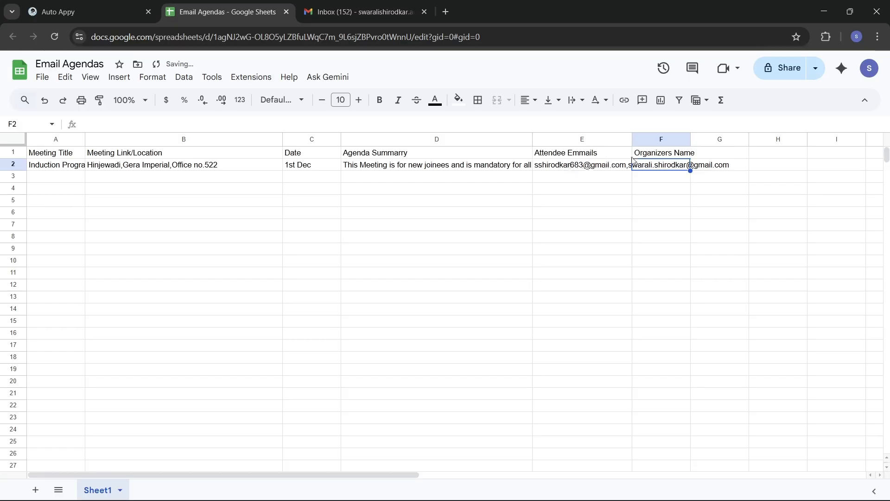
Set F2's organizer name to 'Auto Appy Hire Team'
double_click(672, 166)
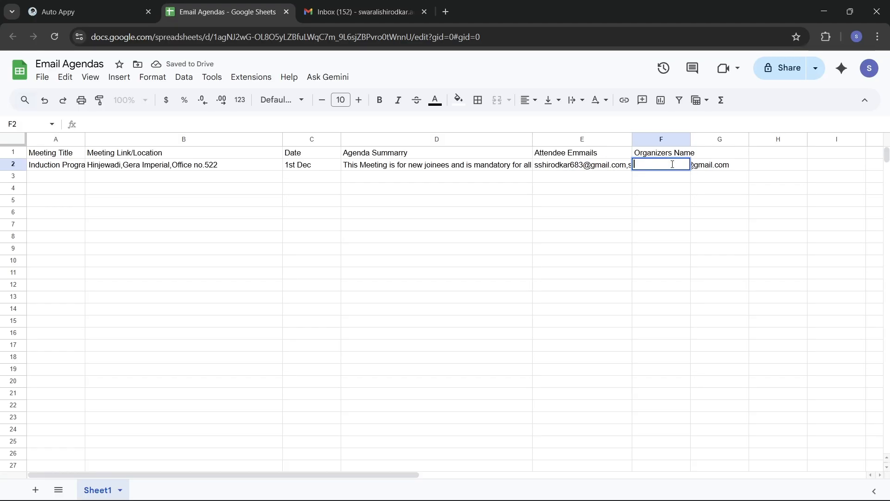
type("auto")
key("BackSpace")
key("BackSpace")
key("BackSpace")
key("BackSpace")
key("BackSpace")
type("Auto")
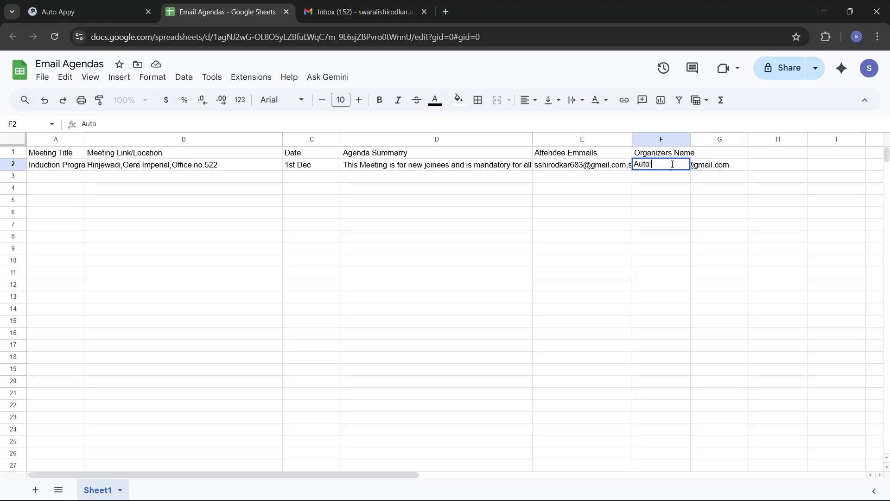
type(" Appy Hire Team")
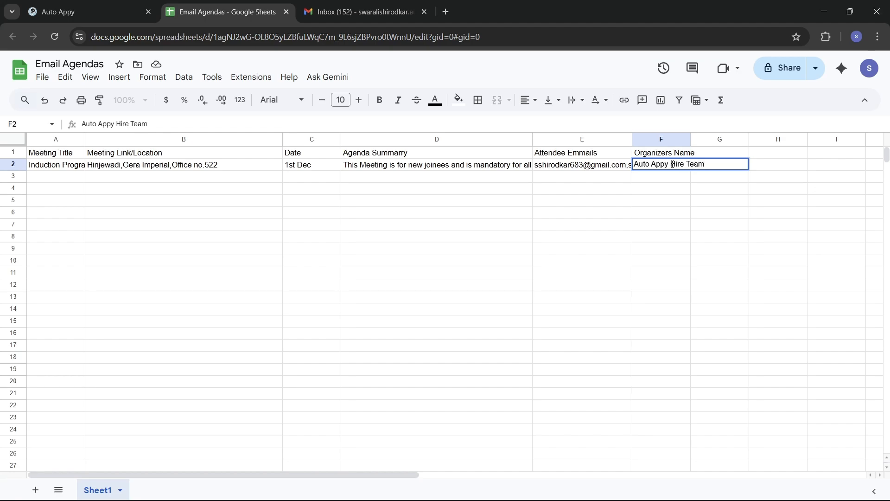
left_click(722, 233)
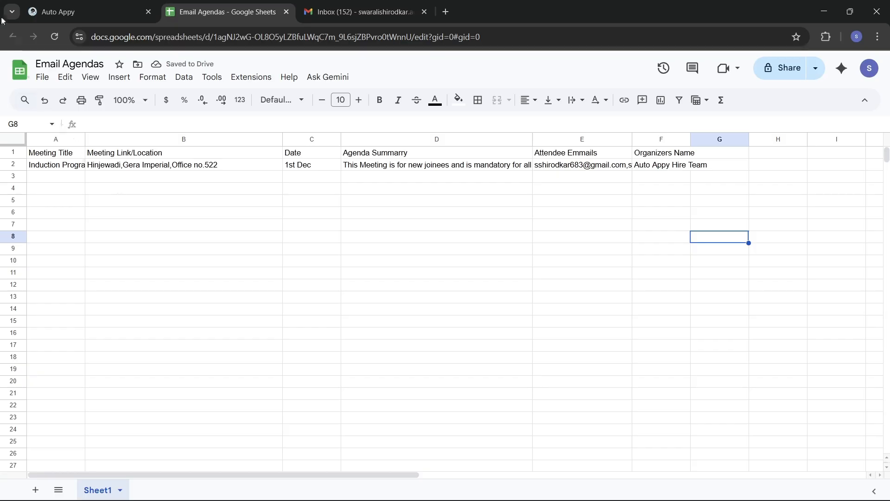
left_click(72, 8)
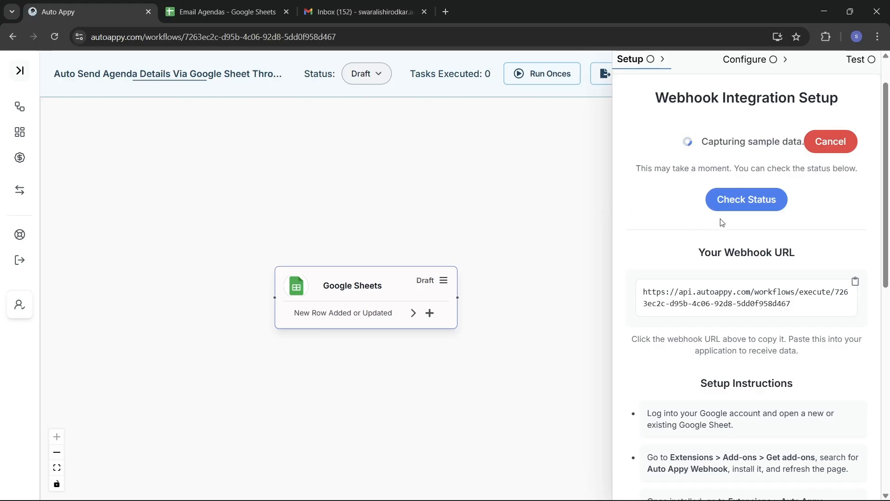
Check the webhook status to capture row 2 as sample data, review it, and close the trigger settings
left_click(755, 203)
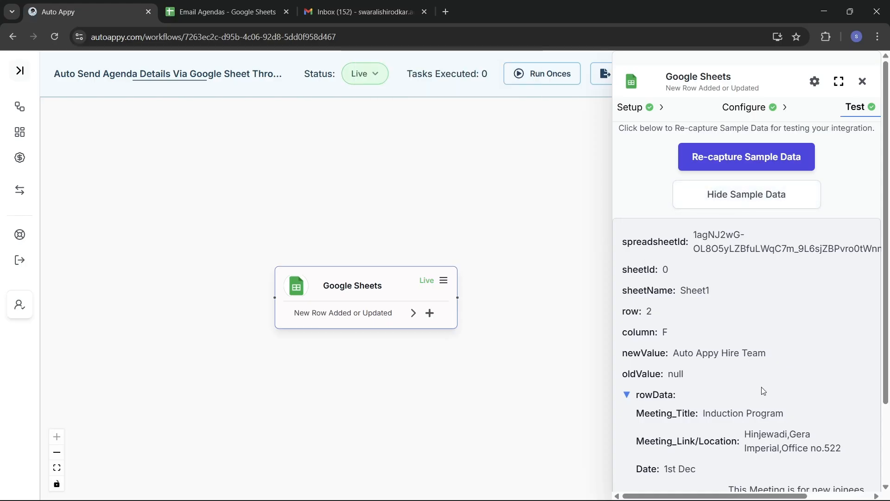
scroll(764, 391, "down", 2)
scroll(763, 391, "down", 1)
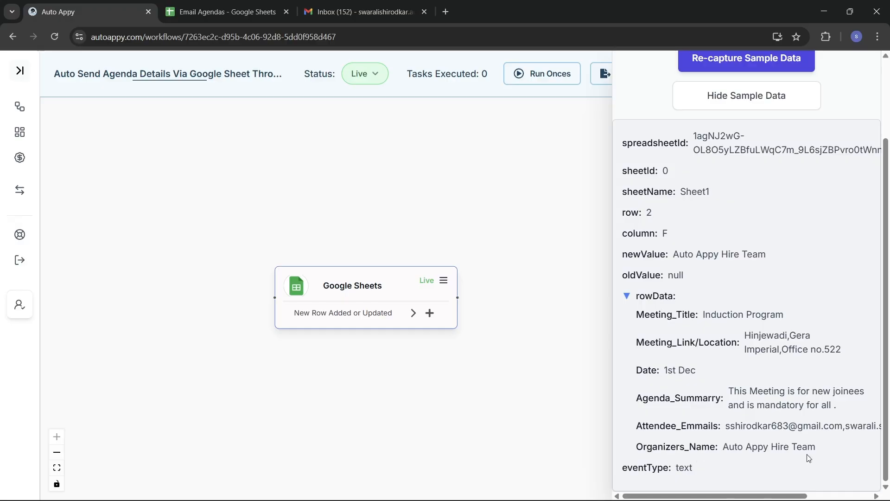
scroll(809, 459, "up", 2)
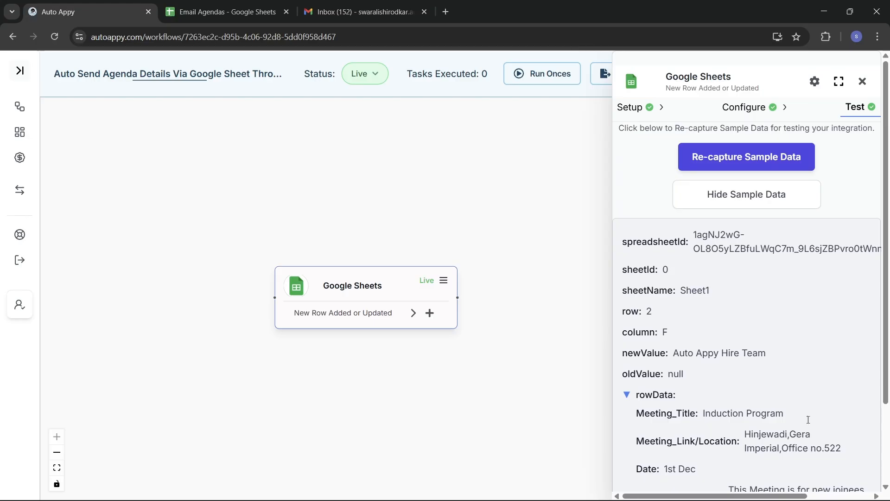
left_click(863, 81)
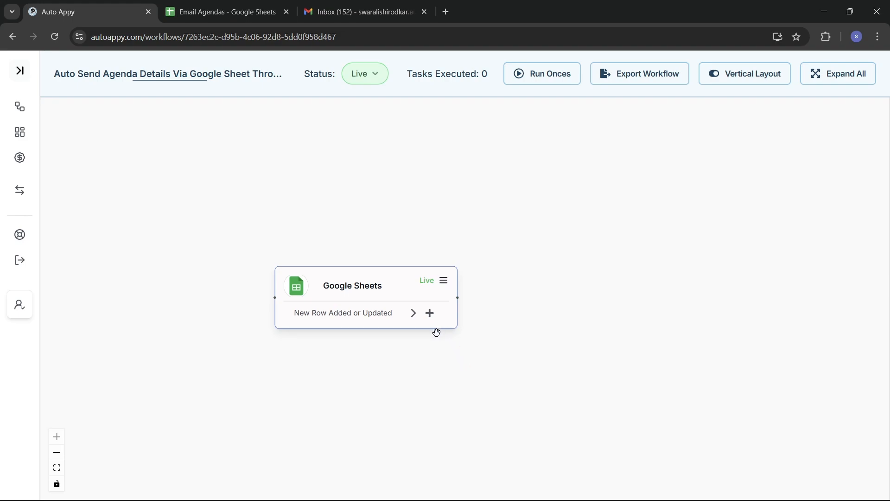
Add a Gmail node with the Send Email action after the sheet trigger and confirm the addition
left_click(430, 313)
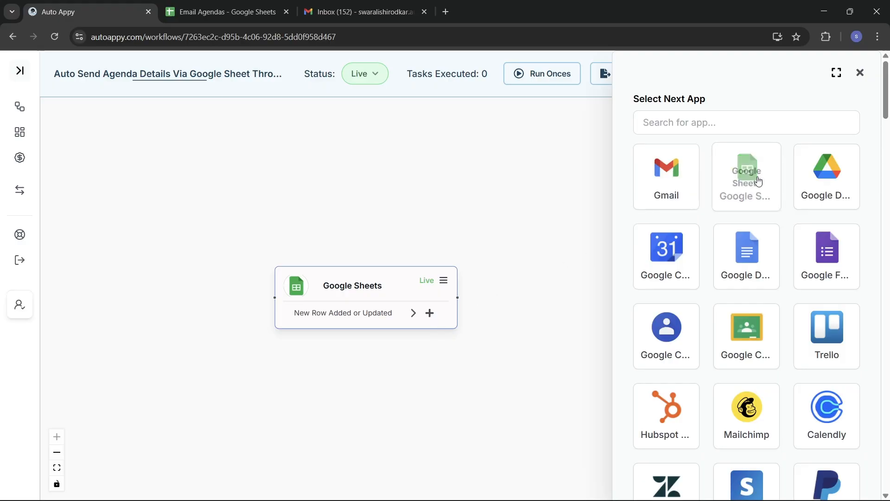
left_click(741, 128)
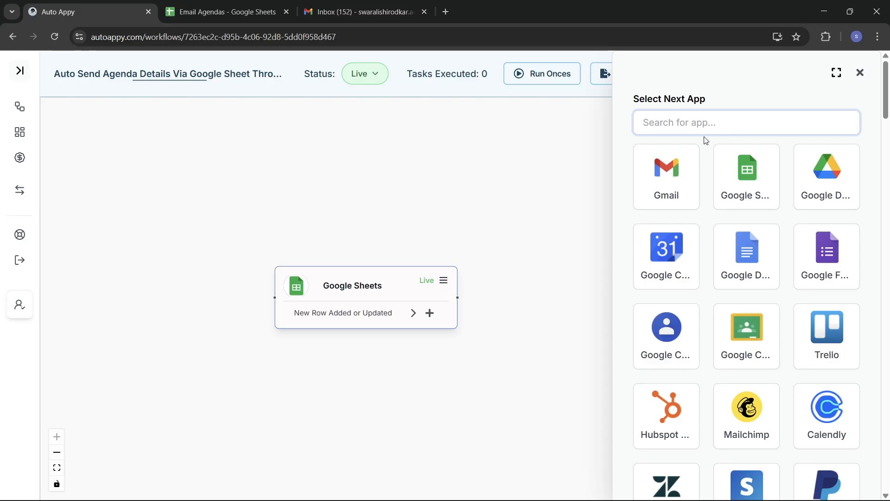
left_click(666, 175)
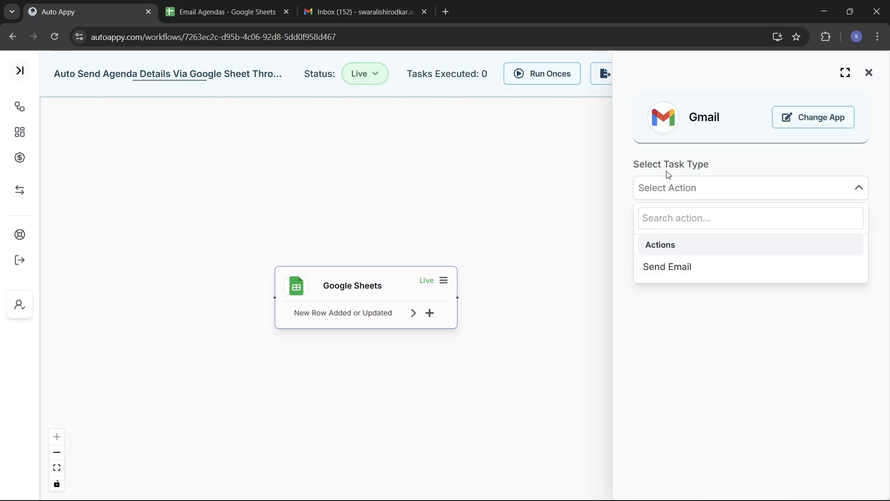
left_click(680, 272)
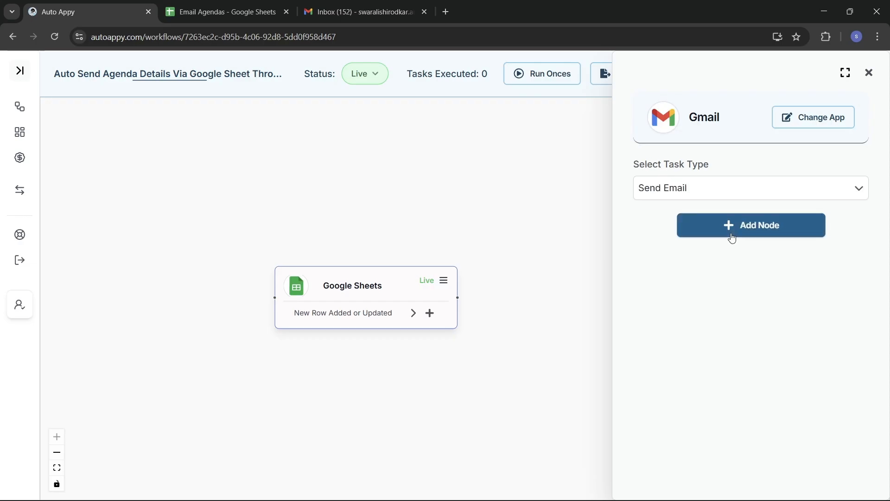
left_click(731, 236)
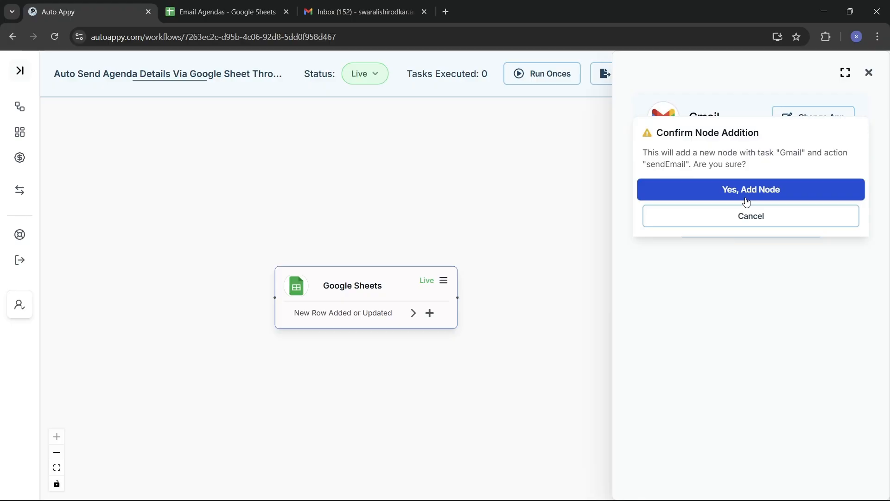
left_click(747, 197)
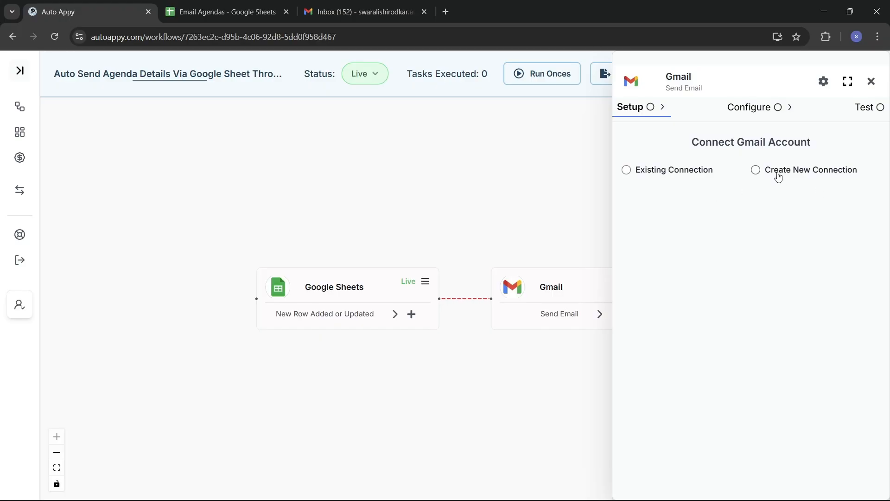
Create a new Gmail connection by signing in with Google and granting AutoAppy access past the unverified-app warning
left_click(756, 170)
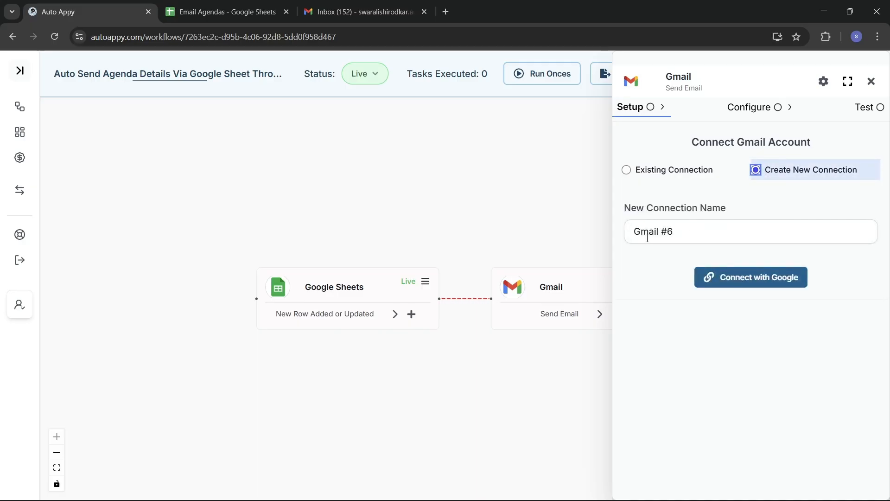
left_click(728, 277)
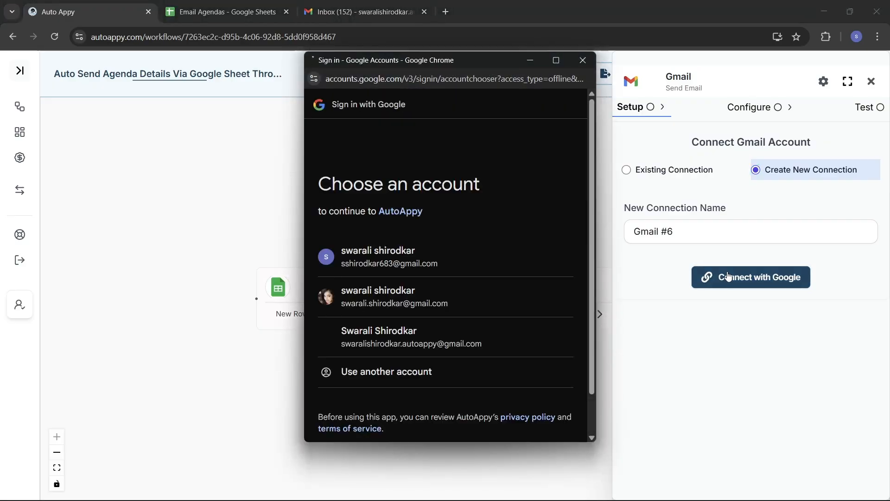
left_click(437, 255)
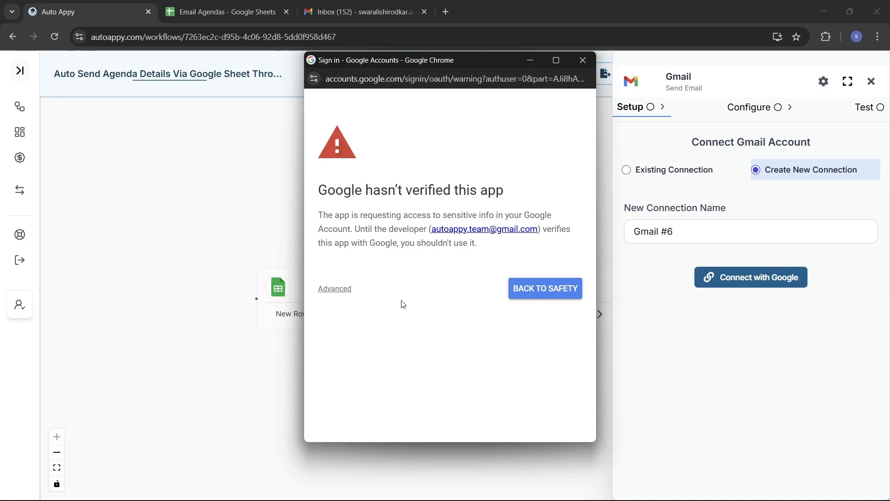
left_click(332, 295)
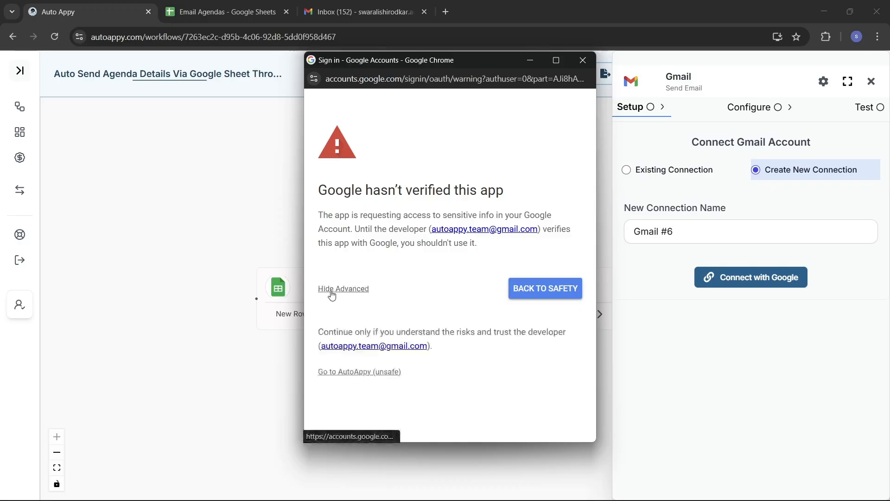
left_click(359, 373)
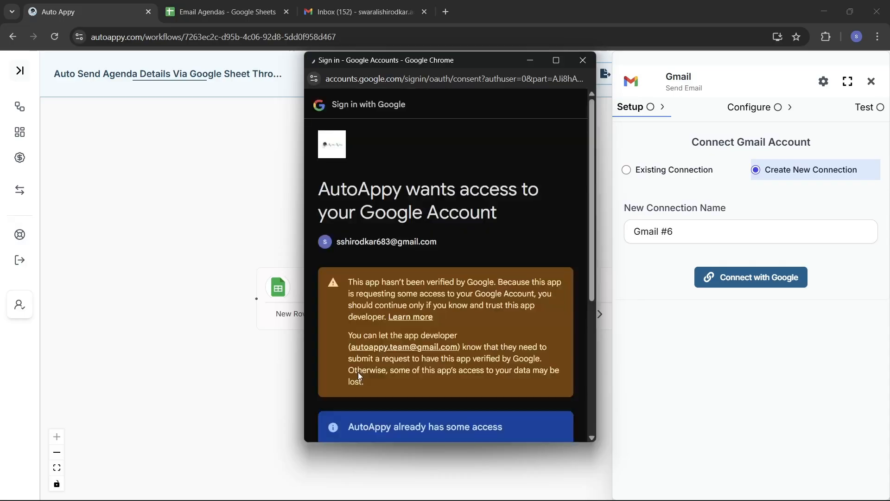
scroll(359, 371, "down", 5)
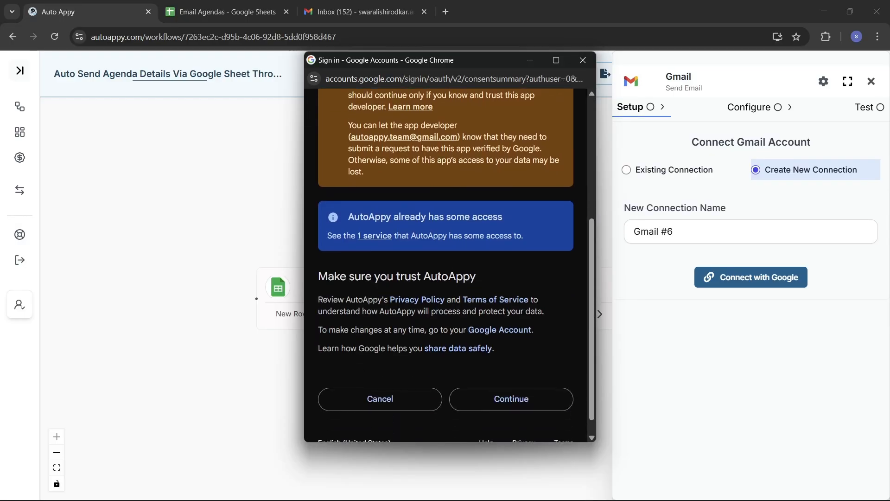
scroll(454, 272, "up", 3)
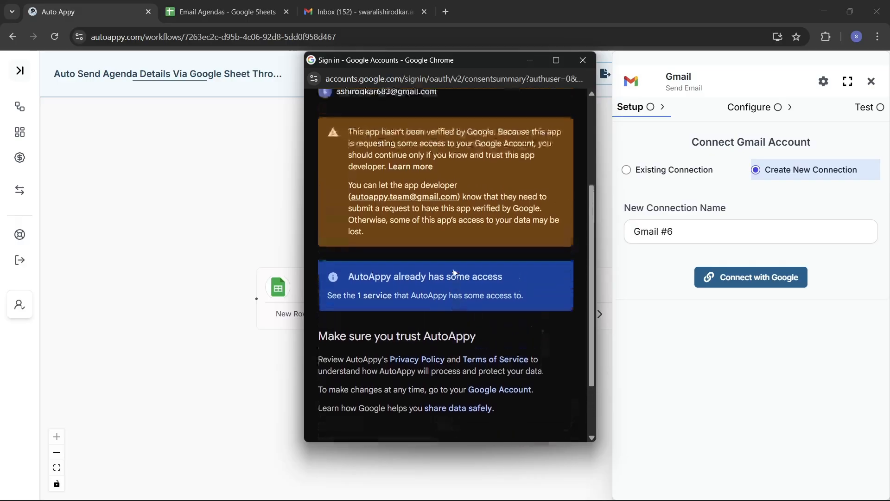
scroll(453, 272, "down", 3)
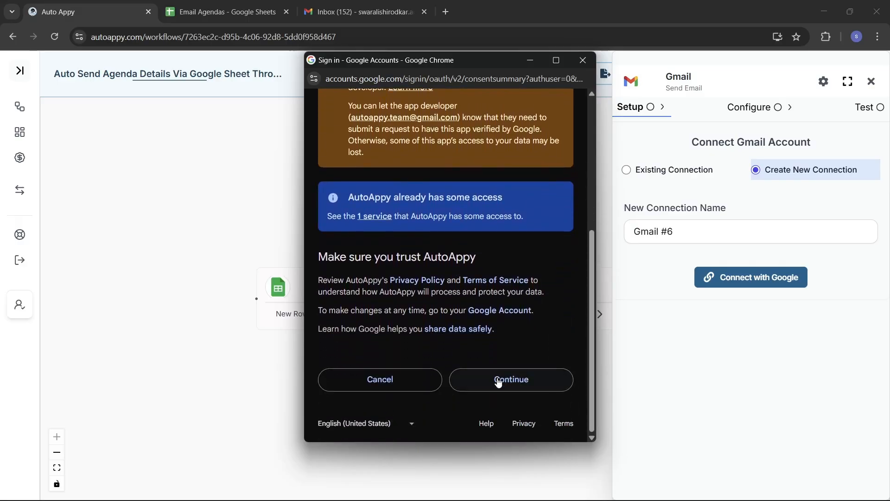
left_click(516, 385)
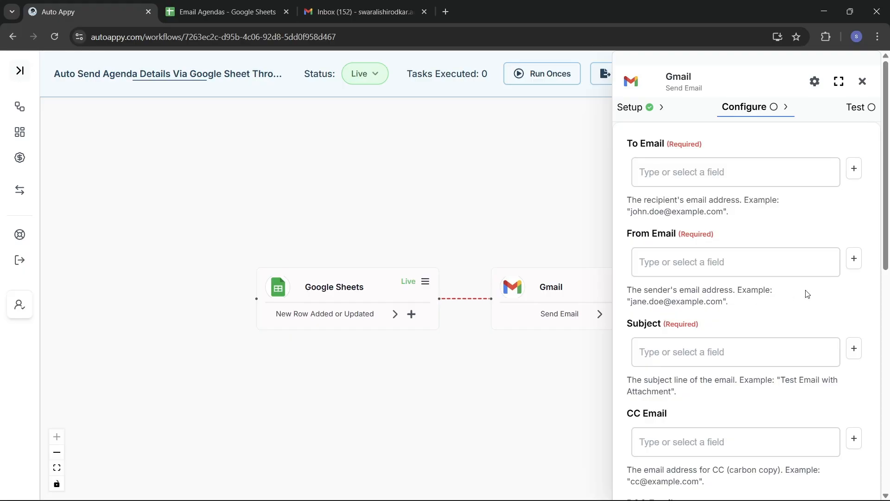
Enter the test Gmail account's address as the To Email recipient
left_click(681, 172)
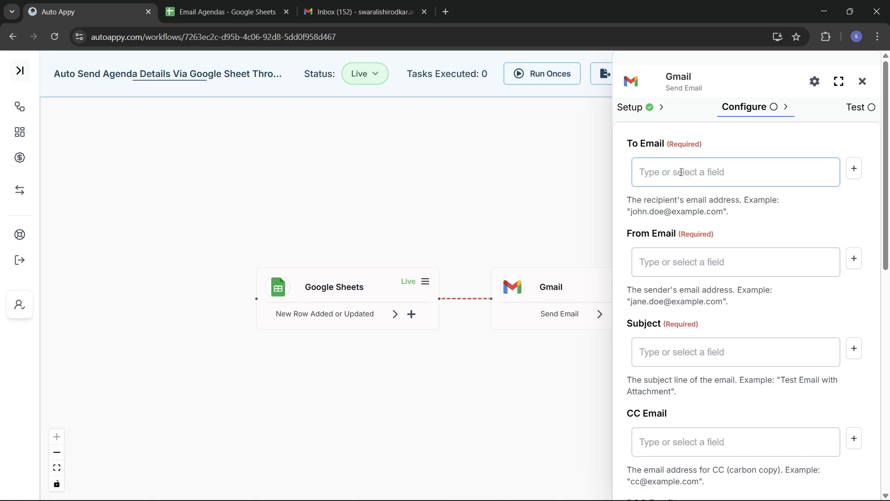
left_click(681, 172)
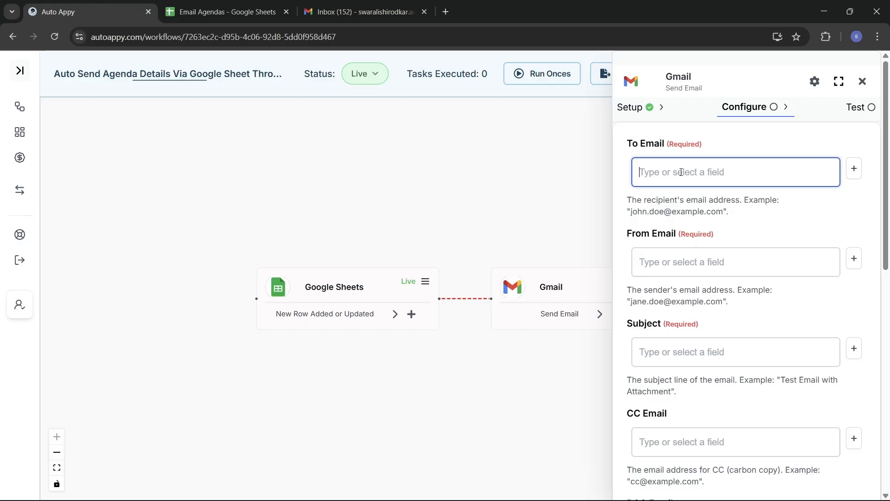
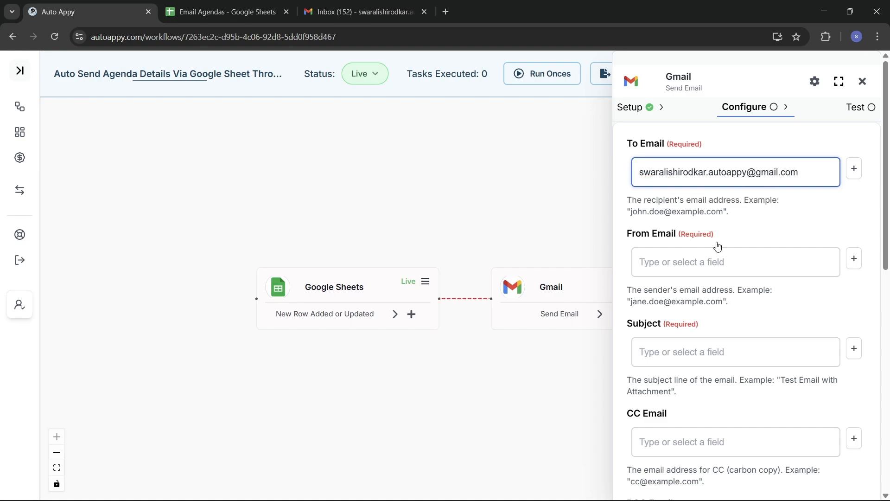
Enter the connected Gmail account's address as the From Email sender
left_click(726, 259)
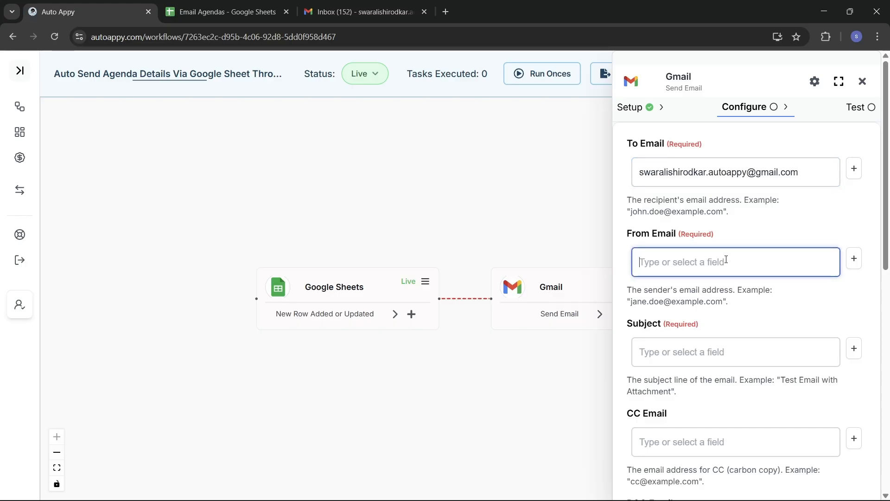
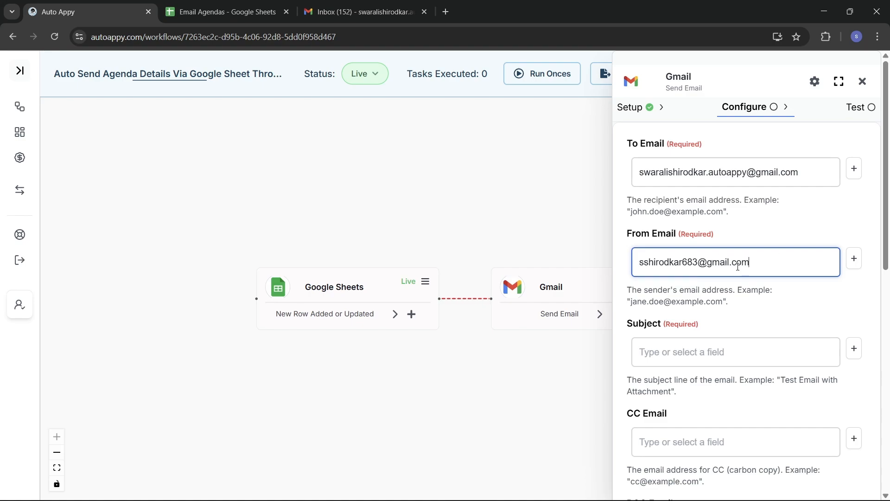
scroll(728, 320, "down", 1)
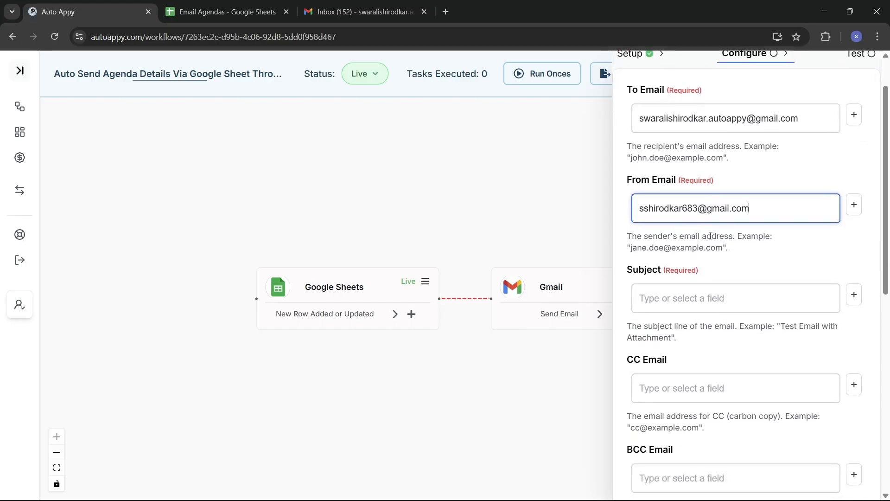
Set the email subject to 'ATTENTION !!! INDUCTION PROGRAMME'
left_click(684, 298)
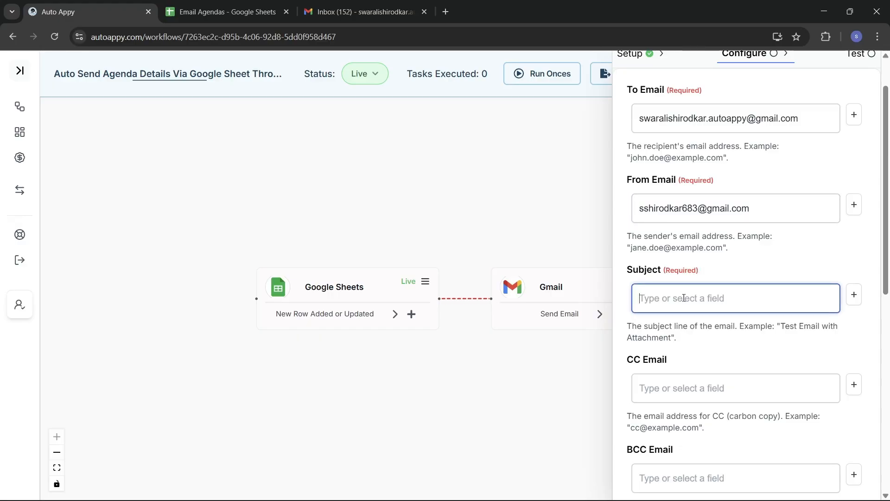
type("INDUCTIPD")
key("BackSpace")
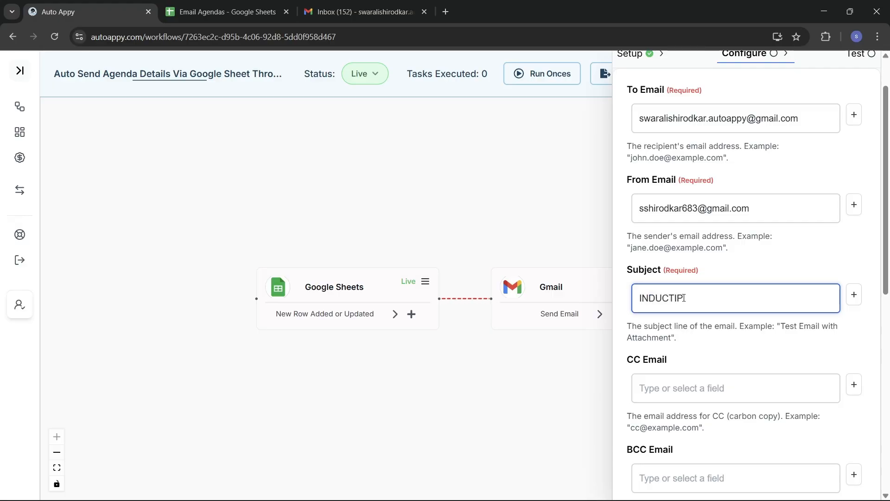
key("BackSpace")
type("ON PROGRAMME")
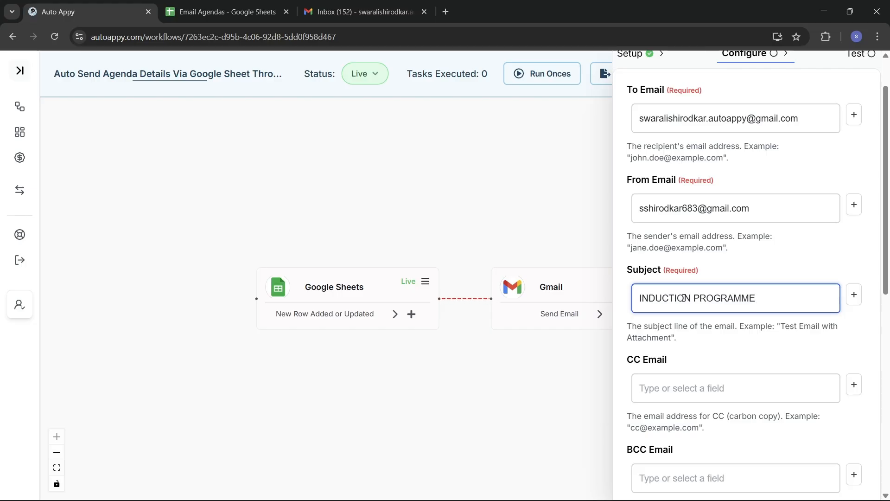
key("Left")
key("Left")
key("Left")
key("Left")
key("Left")
key("Left")
key("Left")
key("Left")
key("Left")
key("Left")
key("Left")
key("Left")
key("Left")
key("Left")
key("Left")
key("Left")
key("Left")
key("Left")
key("Left")
type("ATTE")
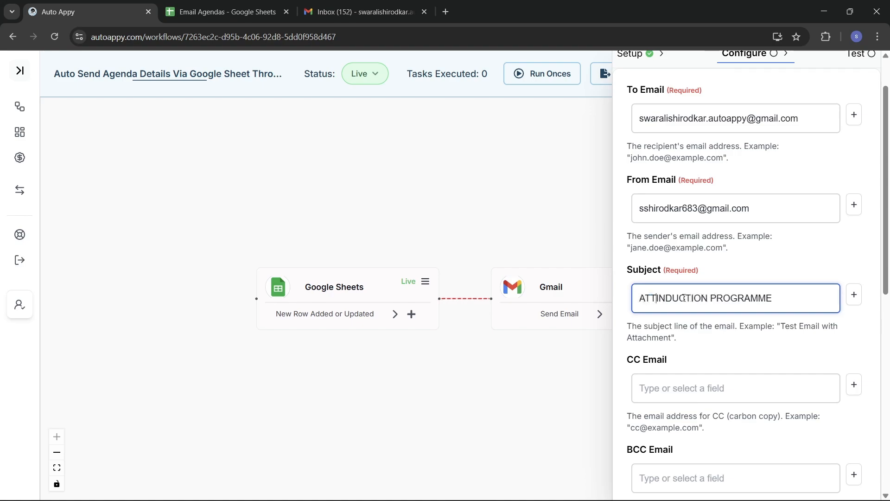
type("NTION ")
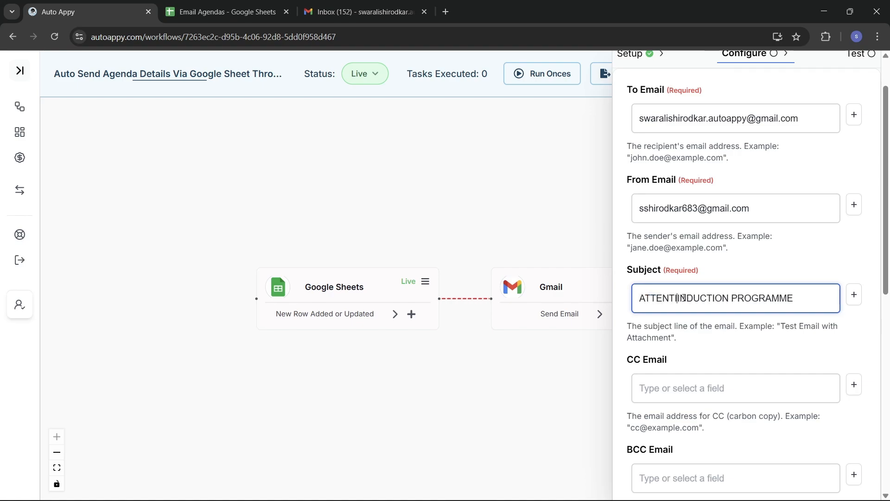
type("!!")
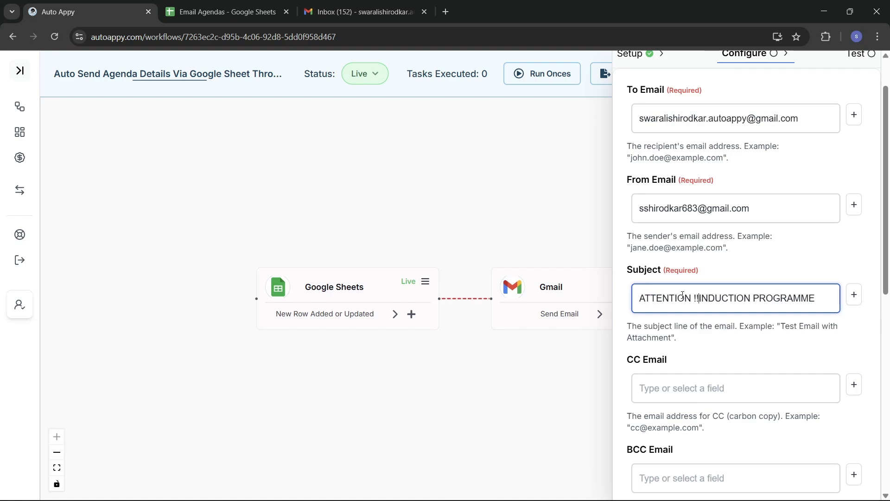
type("!")
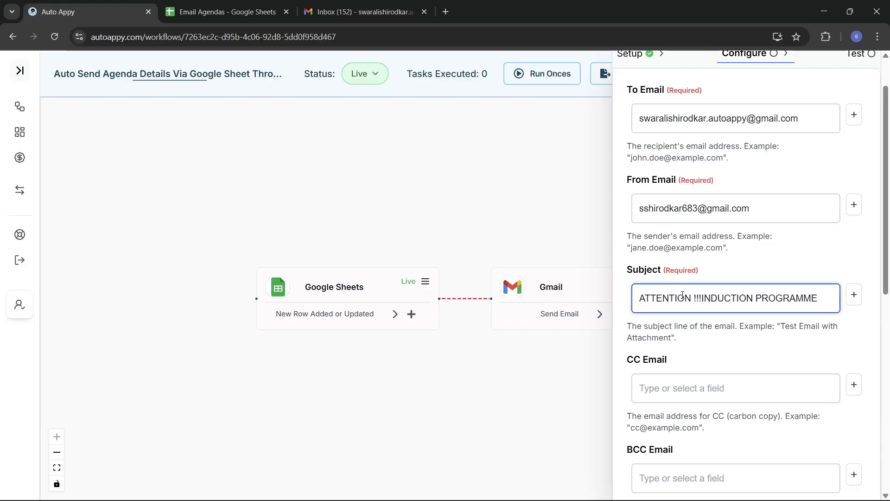
Scroll down to the HTML Content field and place the cursor in it
scroll(697, 348, "down", 3)
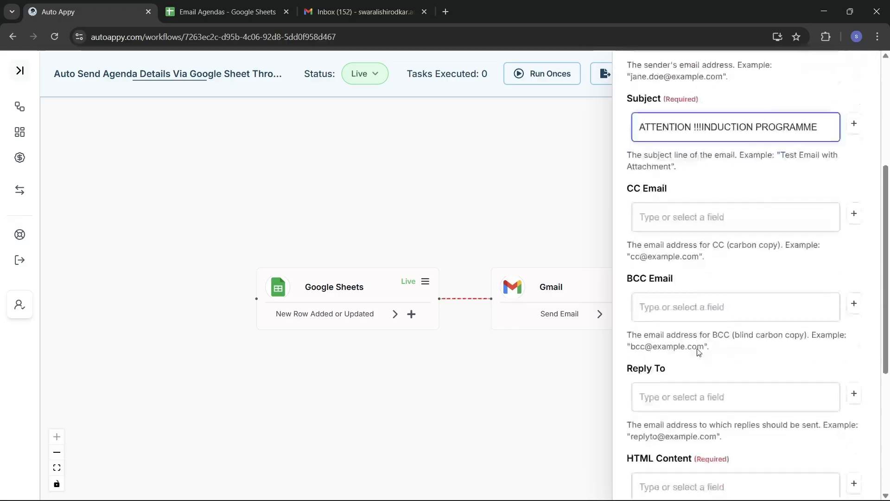
scroll(698, 347, "down", 3)
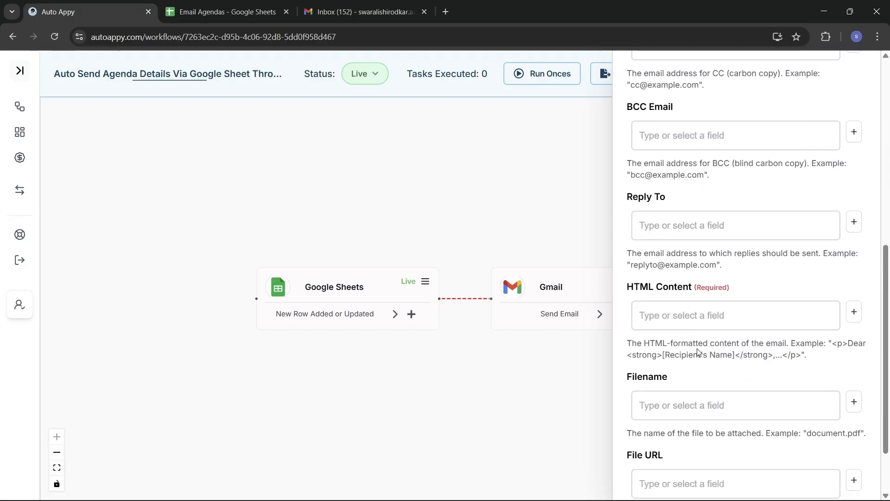
left_click(682, 313)
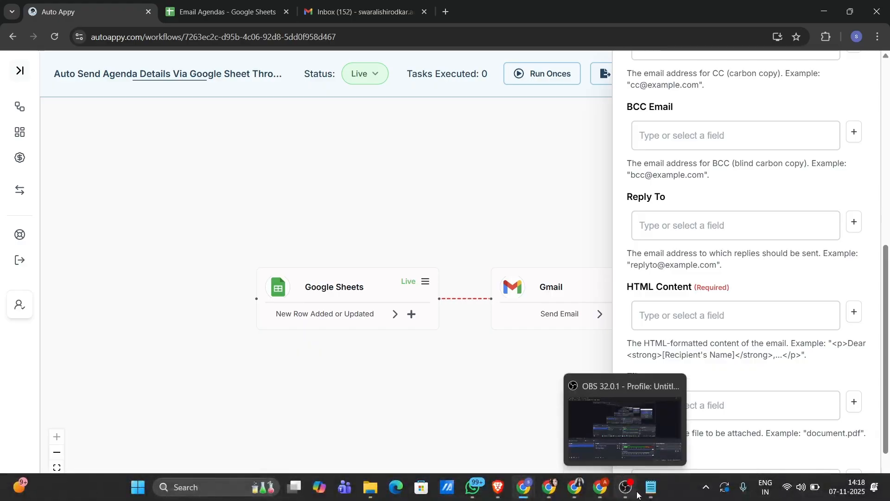
Delete the Meeting_Title placeholder from the template's h1 heading in Notepad, then return to Auto Appy
left_click(661, 494)
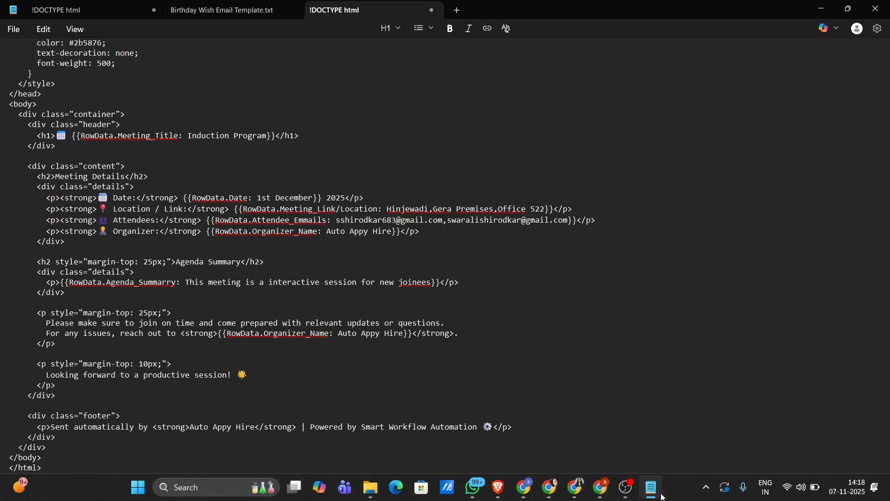
scroll(633, 325, "up", 5)
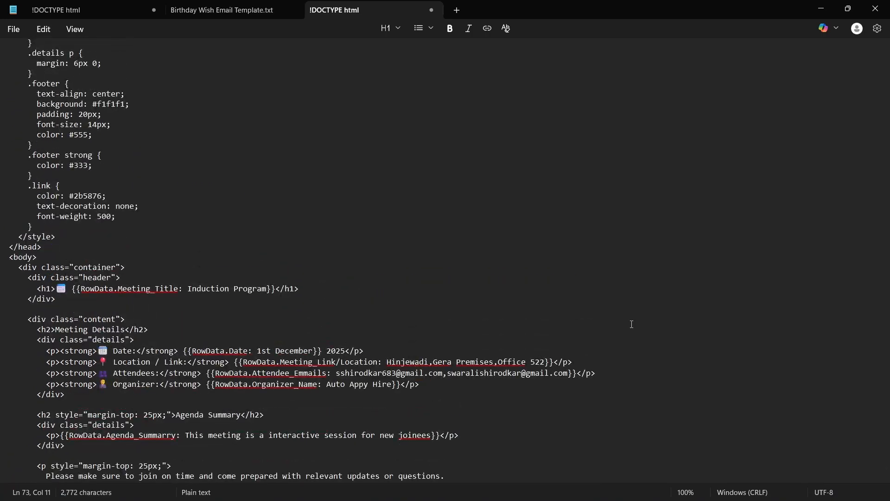
scroll(399, 305, "down", 2)
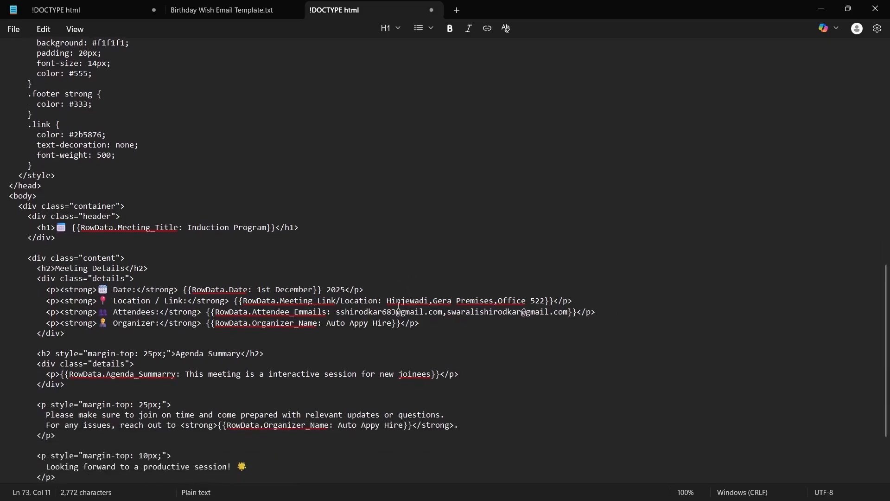
scroll(398, 305, "down", 2)
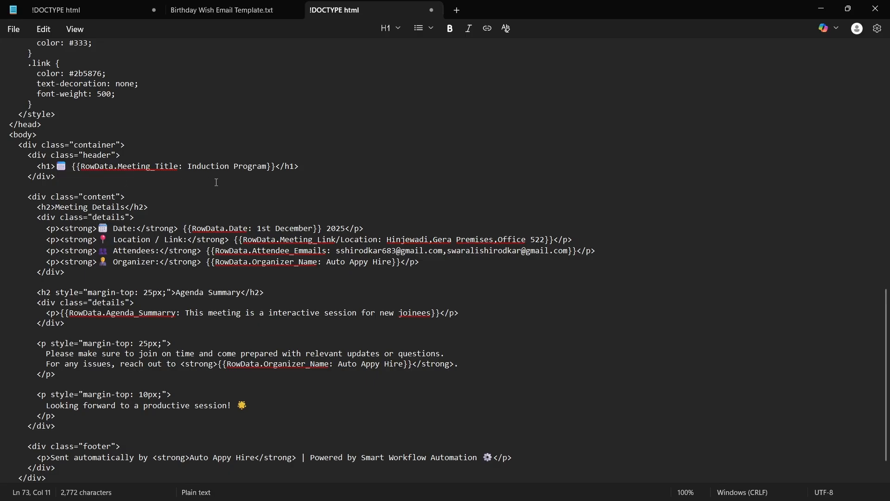
scroll(220, 189, "down", 1)
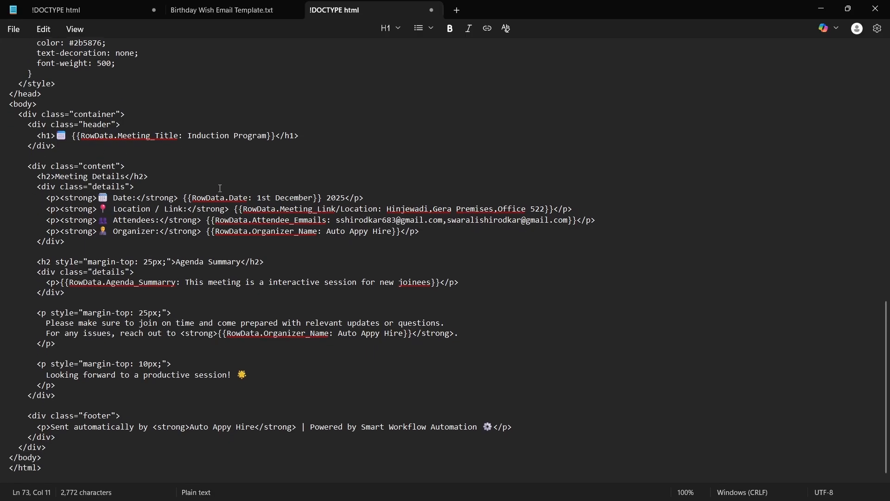
scroll(220, 188, "up", 1)
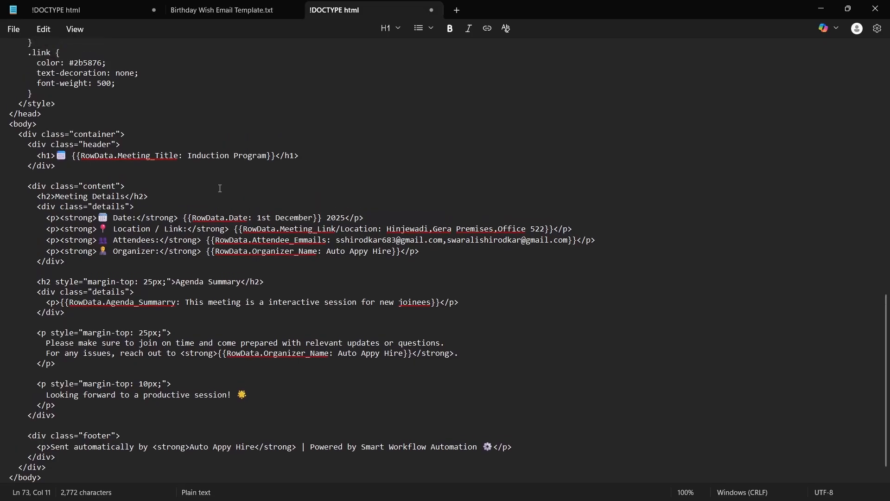
left_click_drag(69, 169, 98, 167)
left_click(70, 166)
key("shift+Home")
key("shift+Home")
left_click_drag(237, 160, 279, 168)
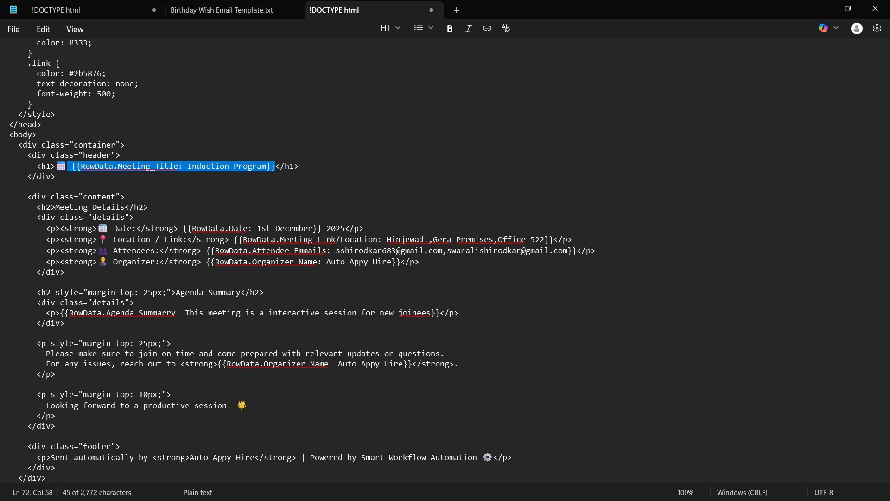
key("BackSpace")
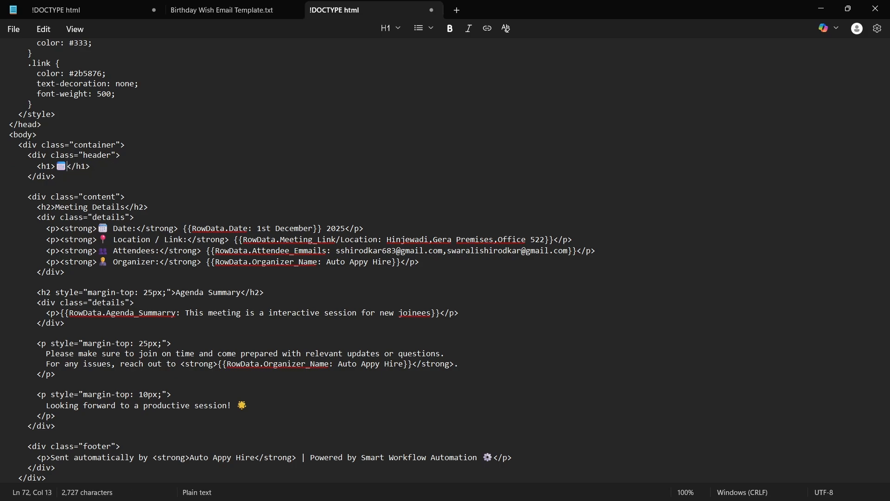
key("alt+Tab")
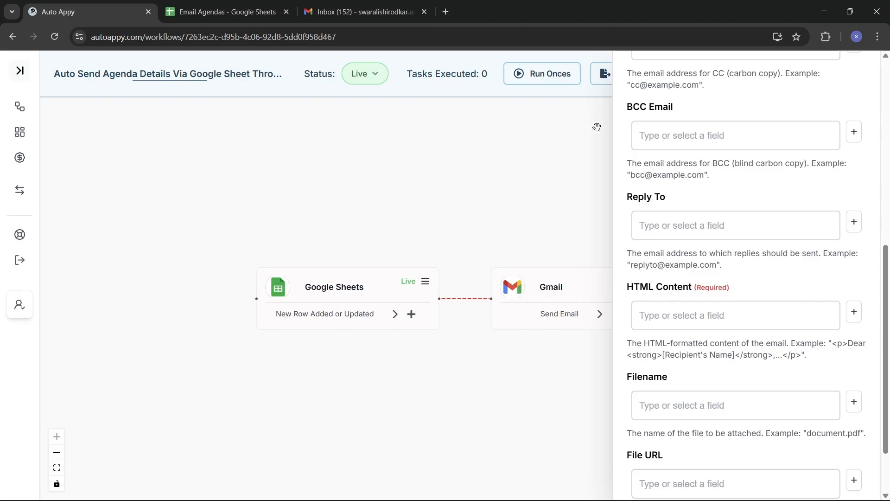
Insert the Google Sheets RowData.Meeting_Title field into HTML Content
left_click(854, 313)
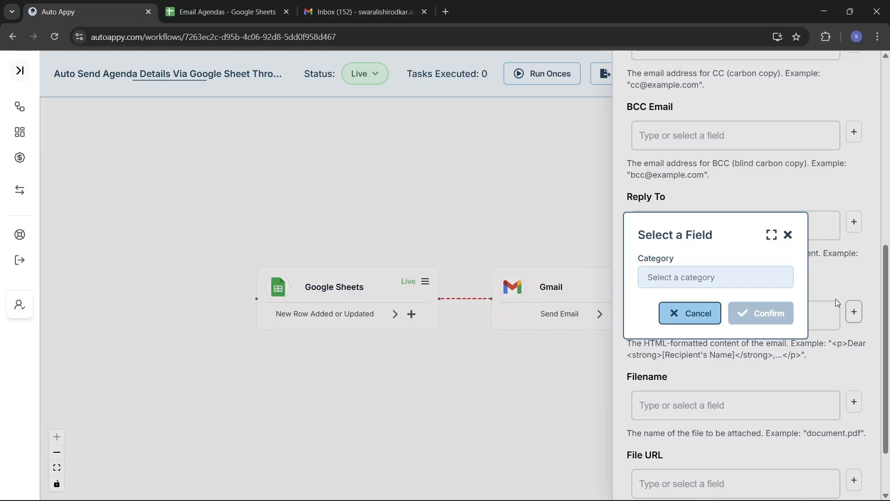
left_click(708, 278)
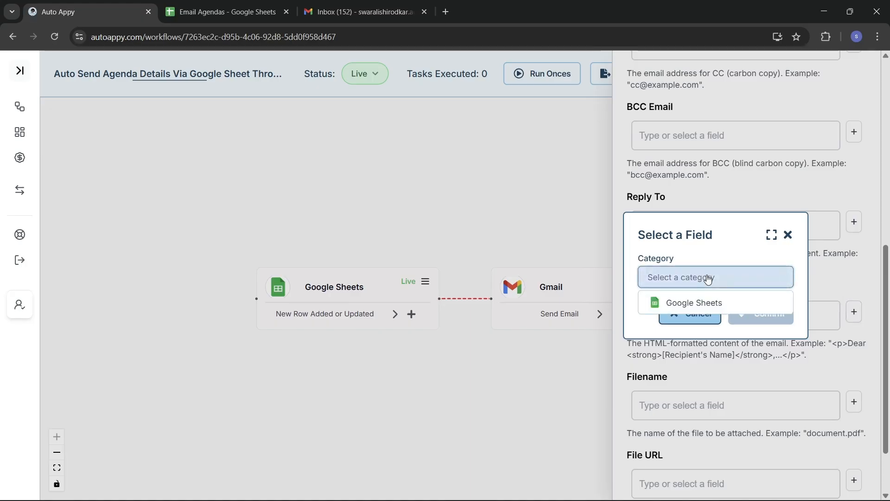
left_click(707, 301)
left_click(694, 299)
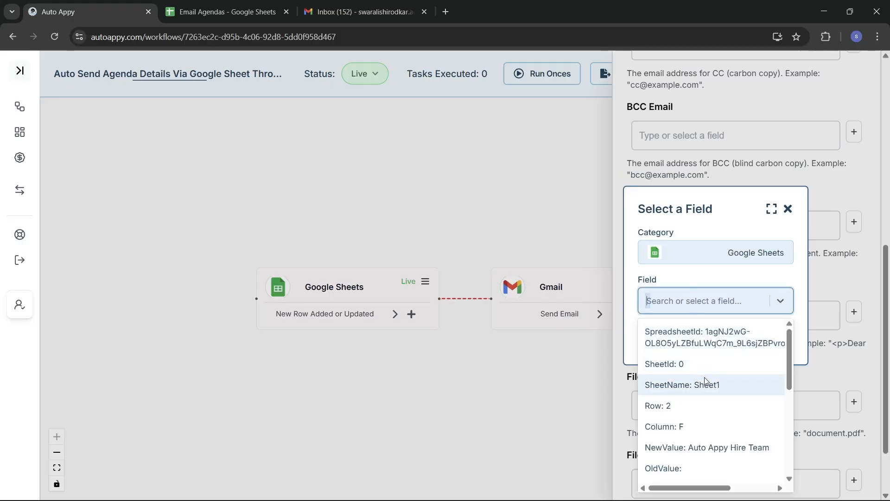
scroll(706, 381, "down", 1)
scroll(705, 381, "up", 1)
scroll(705, 380, "down", 2)
scroll(706, 380, "down", 1)
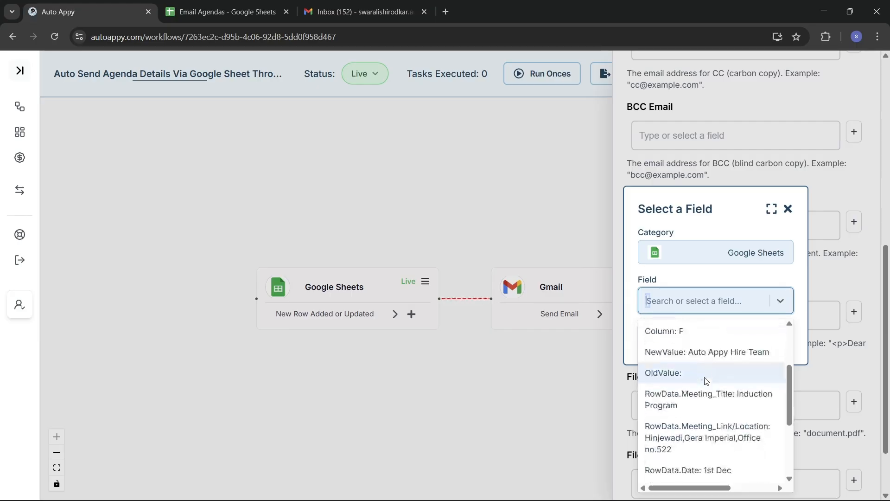
left_click(719, 388)
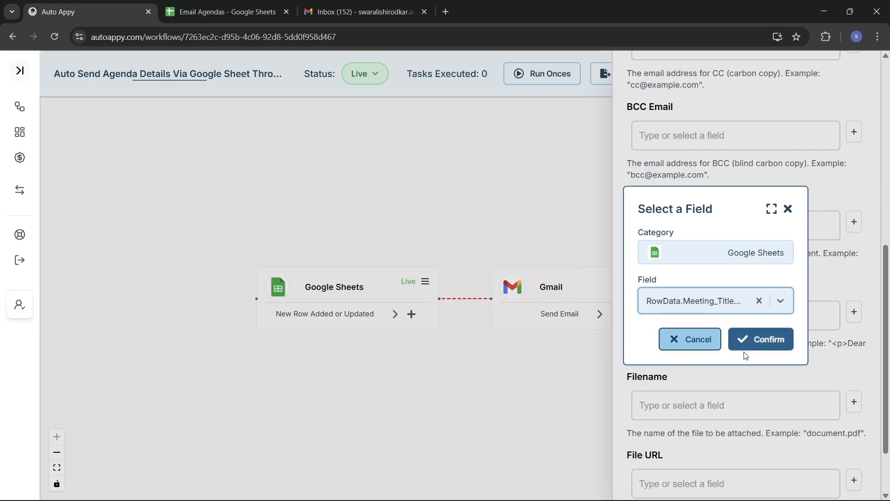
left_click(764, 341)
Copy the Meeting_Title reference from HTML Content and return to the Notepad template
left_click(819, 312)
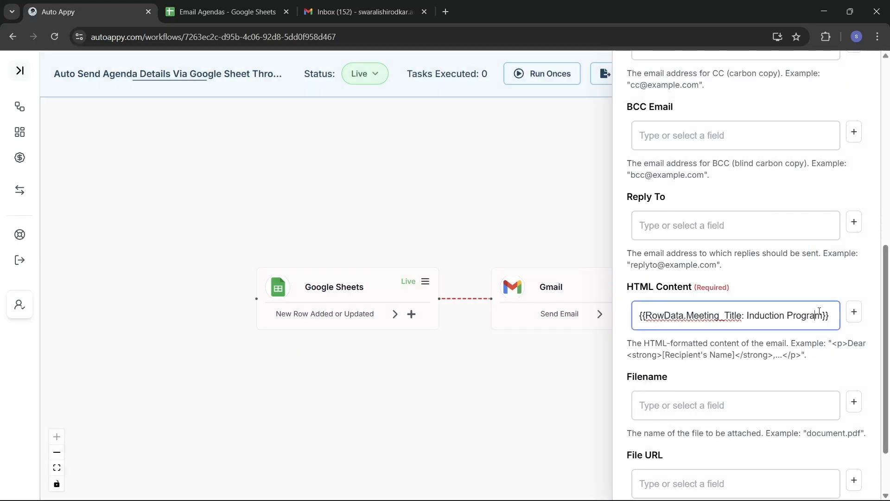
key("ctrl+a")
key("ctrl+c")
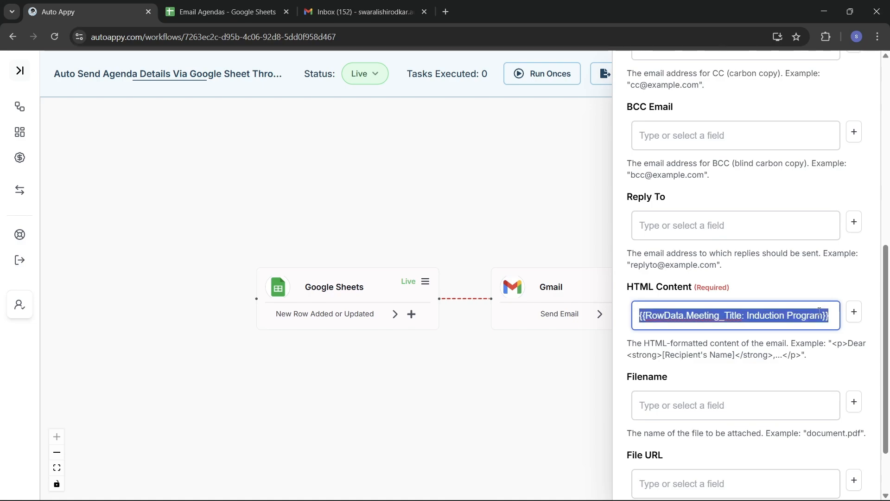
key("alt+Tab")
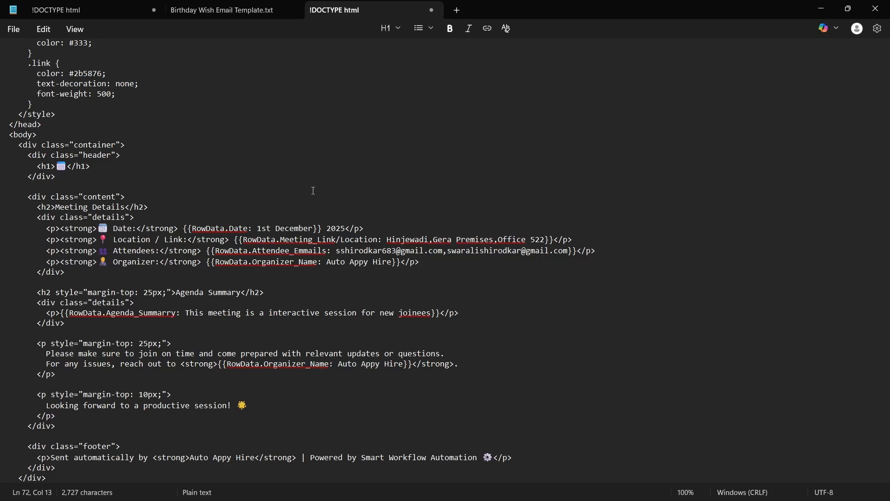
Paste the Meeting_Title reference into the h1 heading and delete the Date placeholder before 2025
key("ctrl+v")
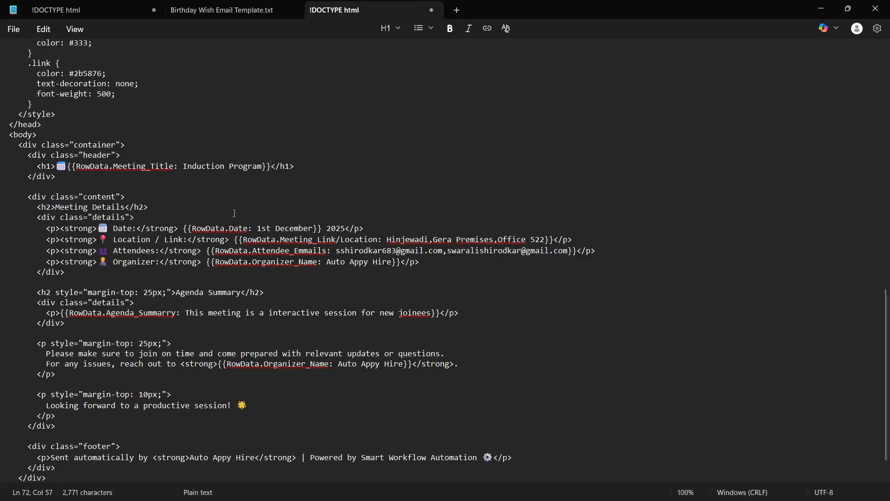
left_click_drag(183, 227, 324, 227)
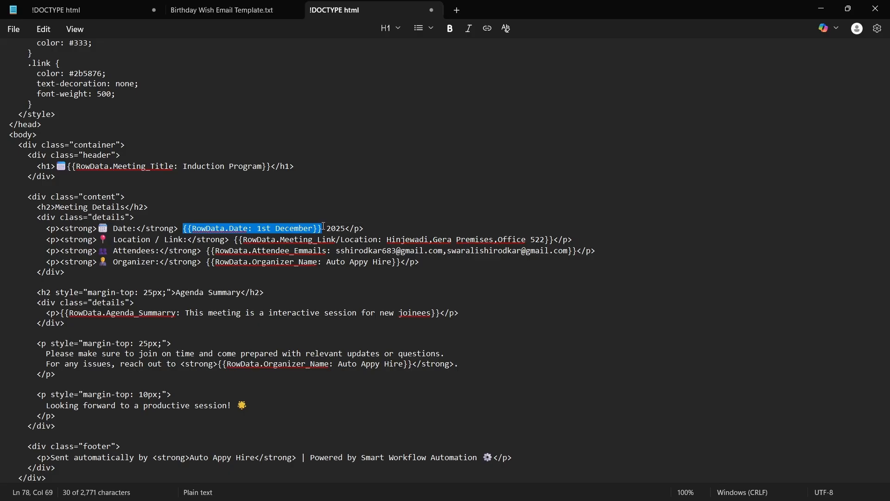
key("BackSpace")
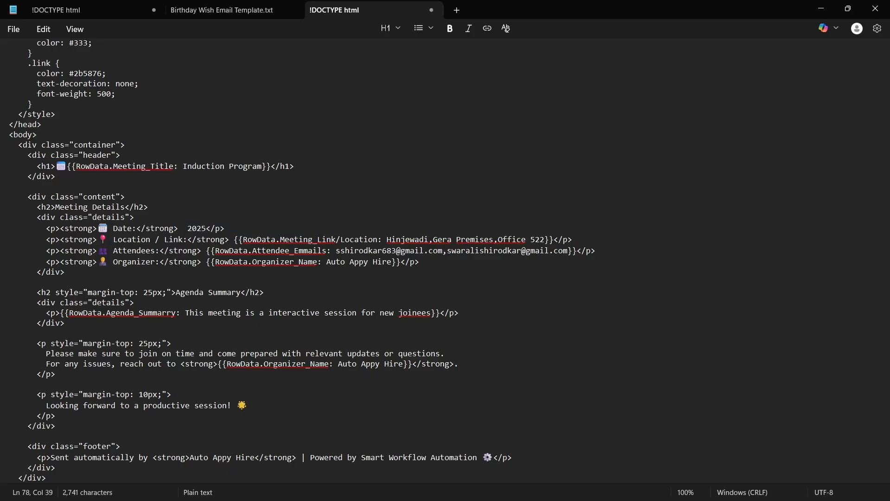
key("alt+Tab")
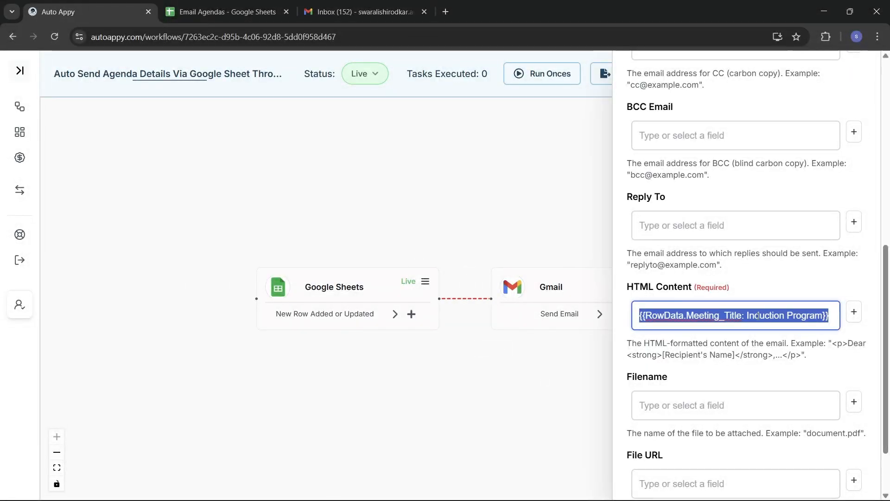
Replace HTML Content with the Google Sheets RowData.Date field reference
key("BackSpace")
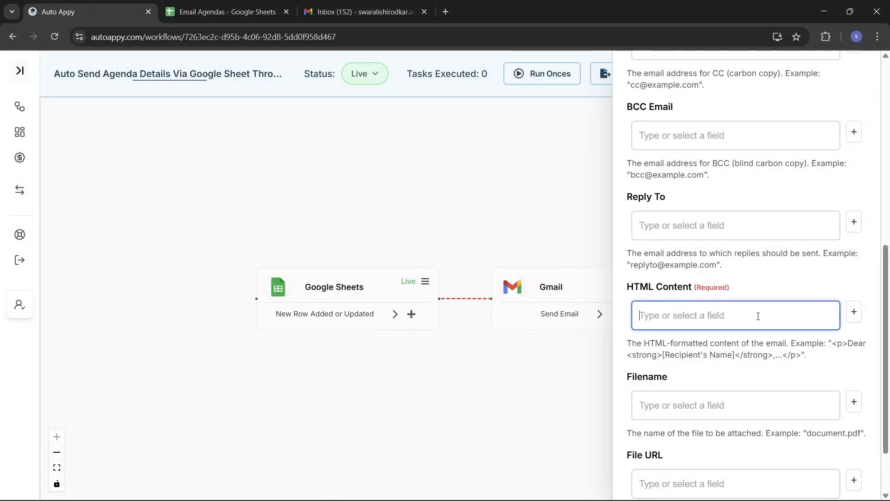
left_click(853, 314)
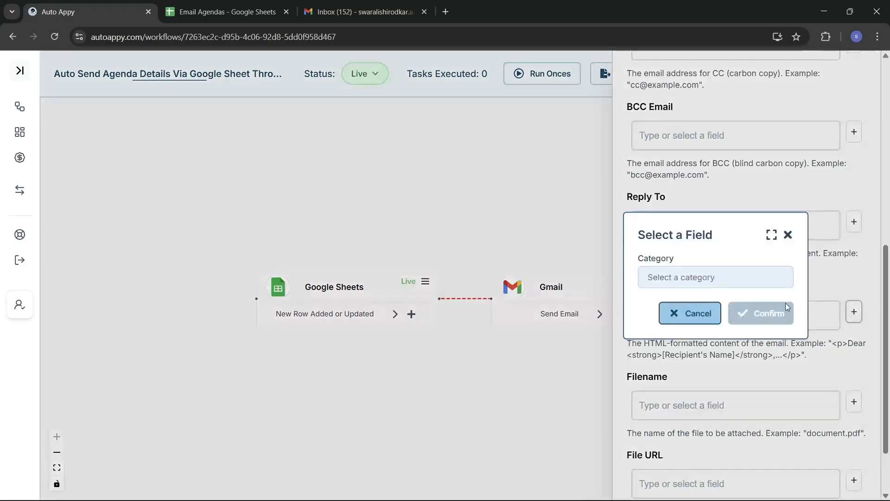
left_click(729, 282)
left_click(726, 297)
left_click(726, 293)
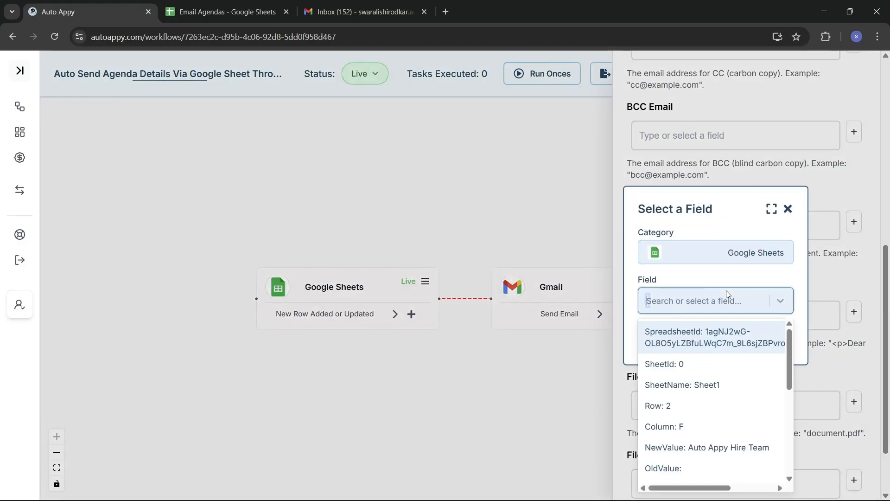
scroll(725, 425, "down", 3)
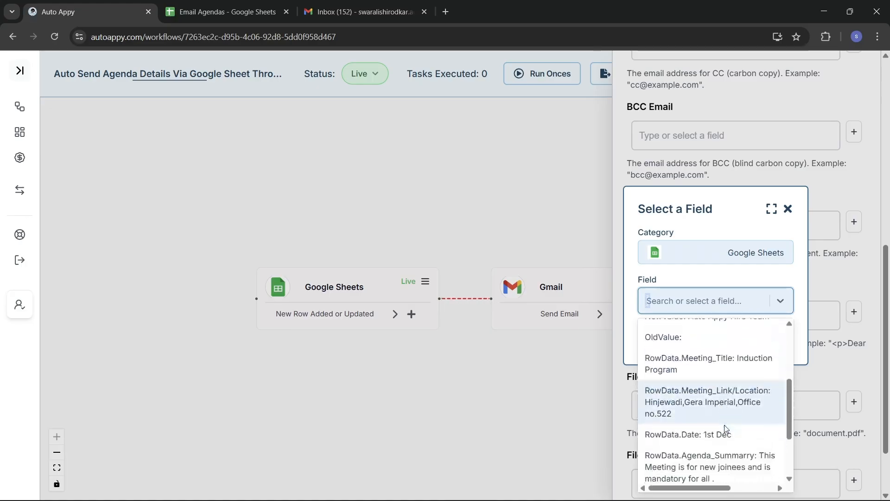
left_click(710, 335)
left_click(732, 341)
Copy the Date reference from HTML Content and return to the Notepad template
left_click(769, 320)
key("ctrl+a")
key("ctrl+c")
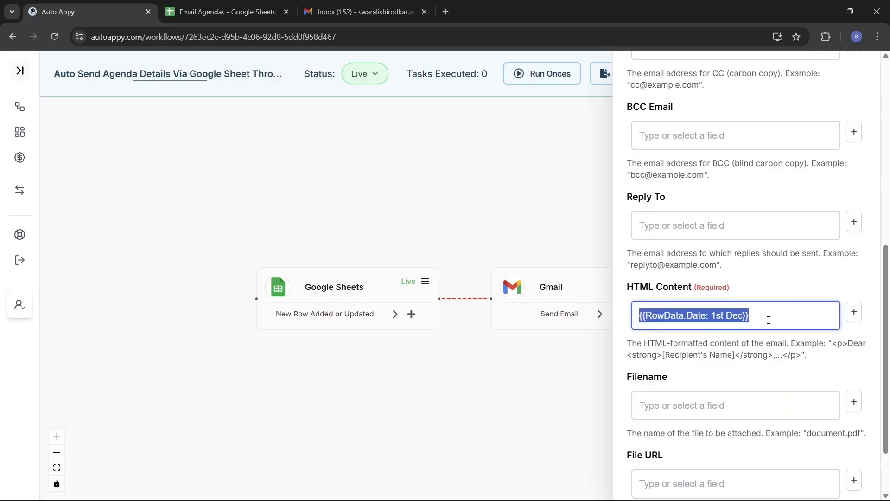
key("alt+Tab")
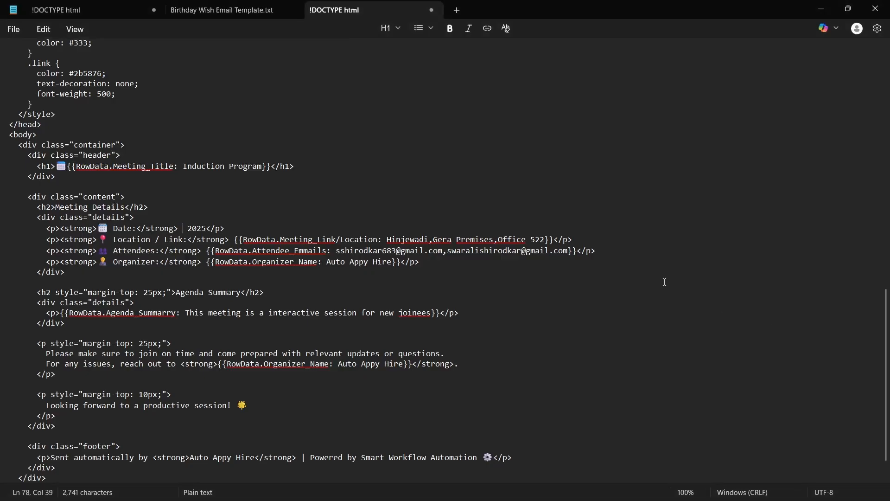
Paste the Date reference before 2025 and copy the entire edited HTML template
key("ctrl+v")
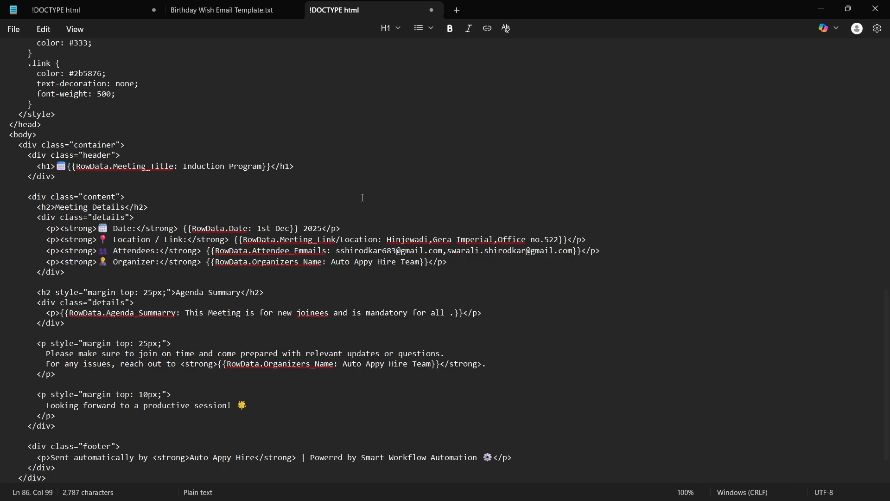
scroll(363, 197, "down", 1)
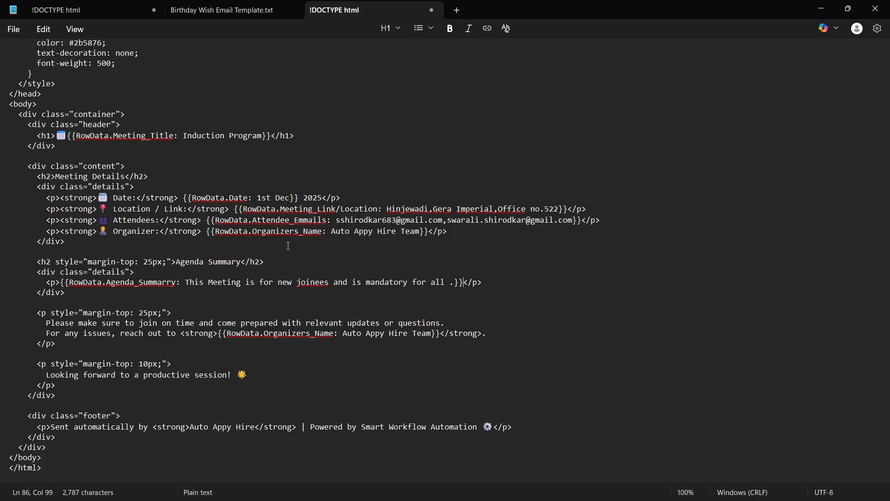
left_click(547, 309)
key("ctrl+a")
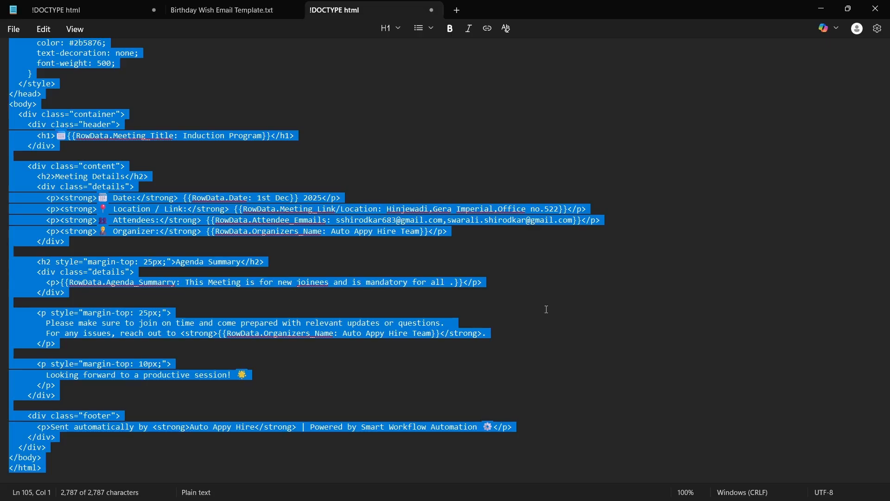
key("alt+Tab")
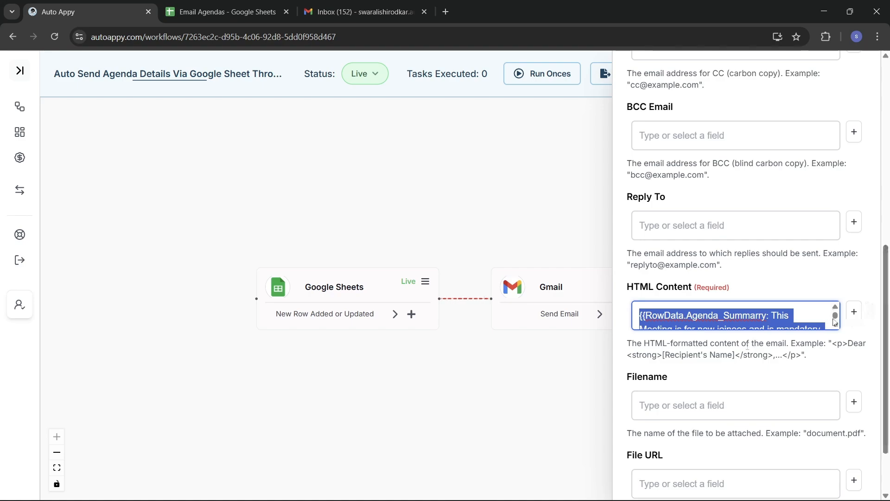
Clear HTML Content and paste in the complete agenda HTML template ending in </html>
left_click(813, 316)
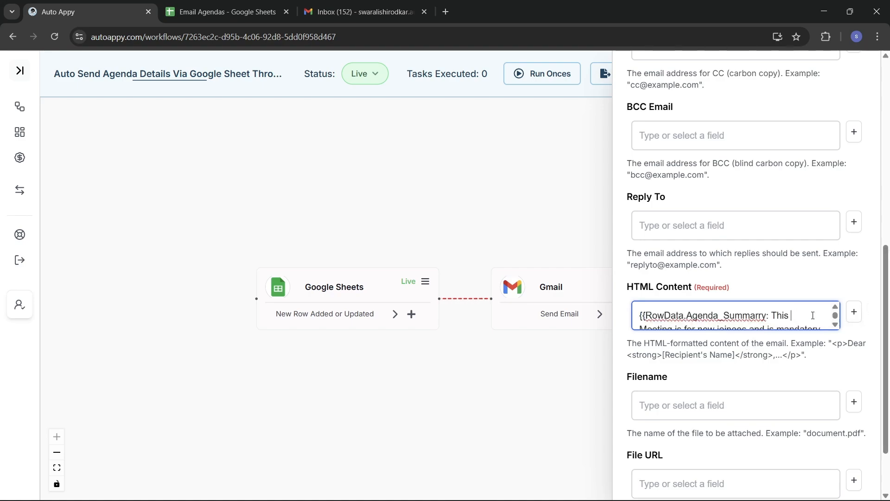
key("ctrl+a")
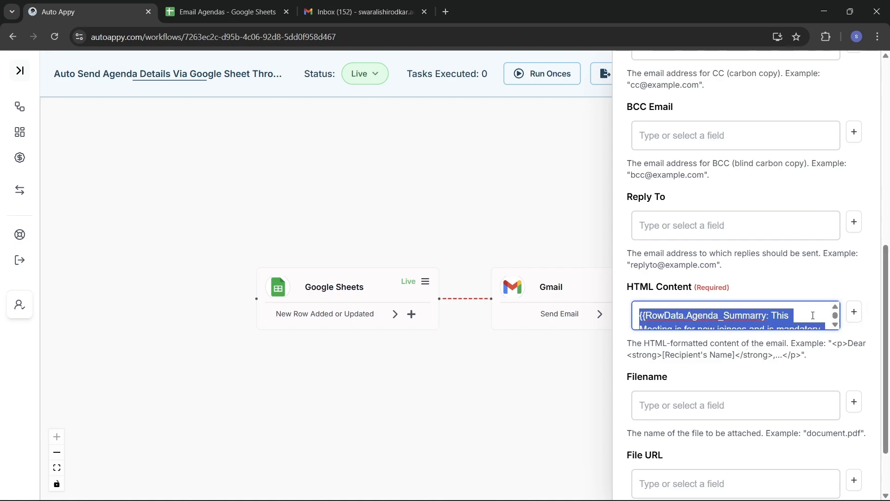
key("BackSpace")
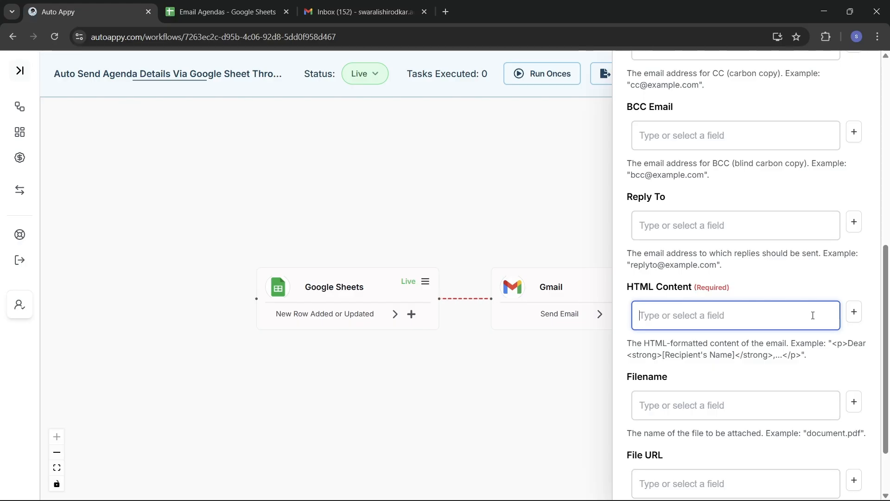
key("ctrl+v")
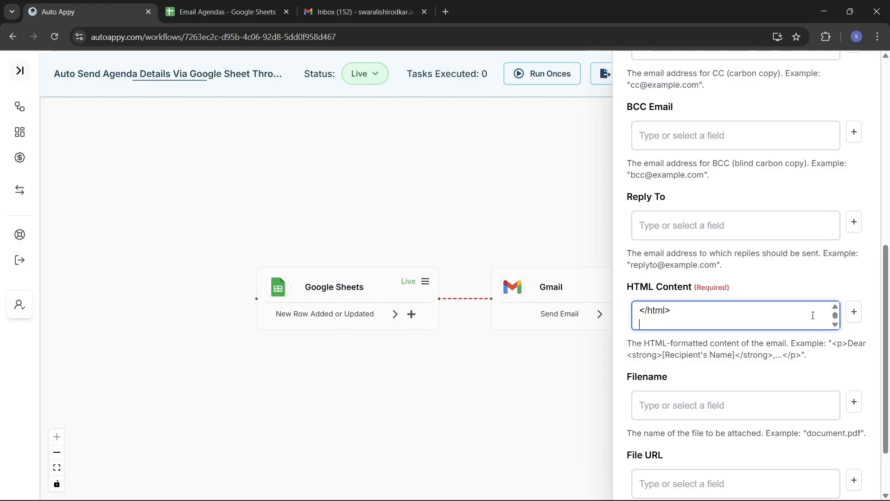
scroll(778, 367, "down", 2)
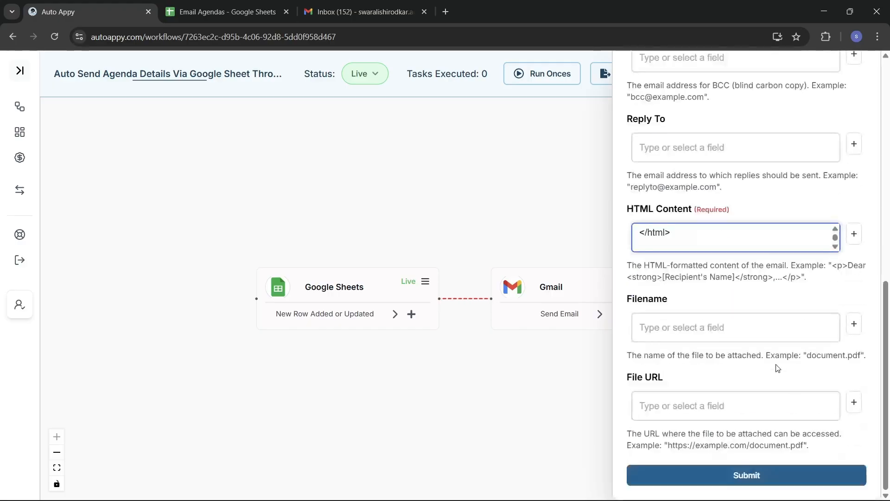
scroll(778, 368, "up", 5)
scroll(778, 367, "up", 3)
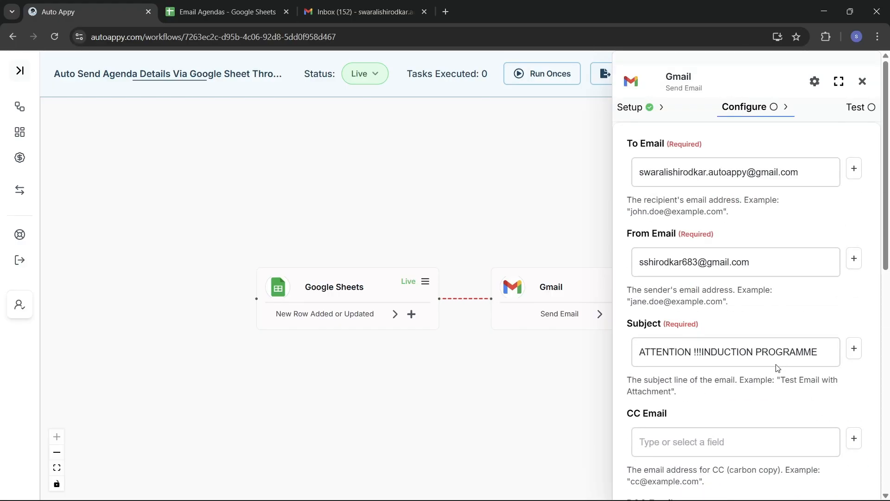
scroll(778, 368, "down", 1)
scroll(777, 365, "down", 2)
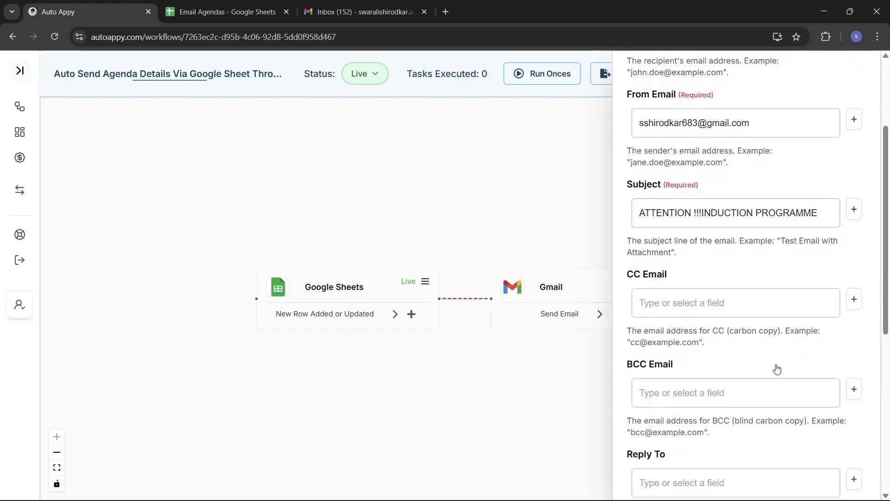
scroll(777, 369, "down", 6)
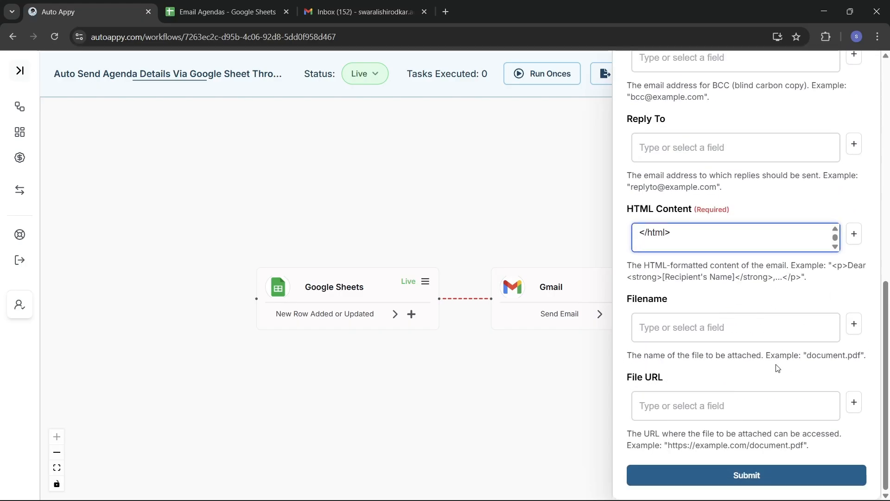
Submit the Gmail step, test it until it returns SENT, and check the Gmail inbox
left_click(757, 483)
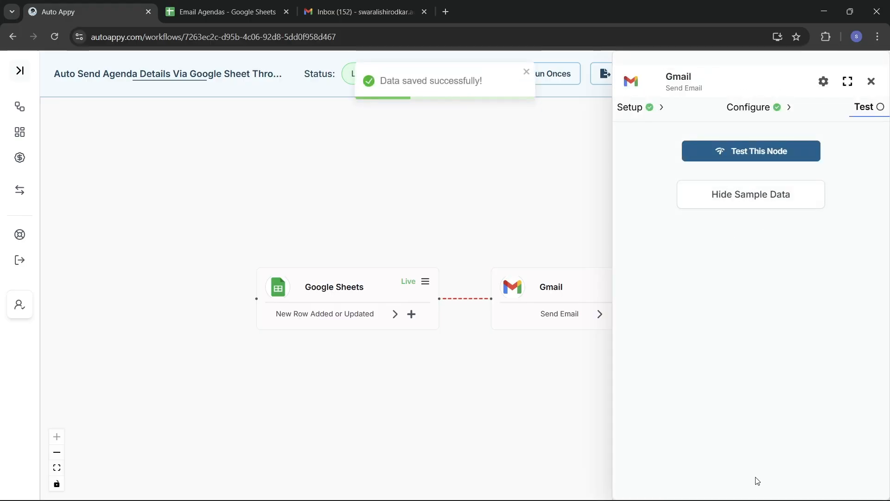
left_click(739, 155)
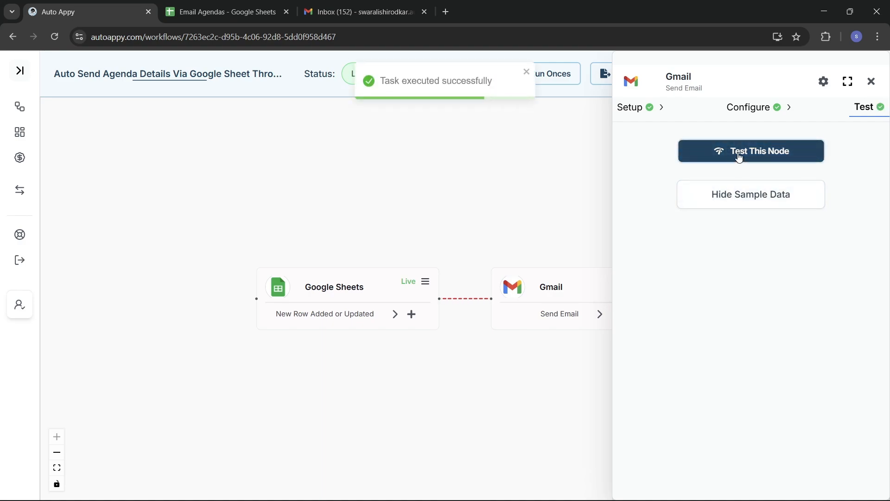
left_click(733, 203)
left_click(731, 202)
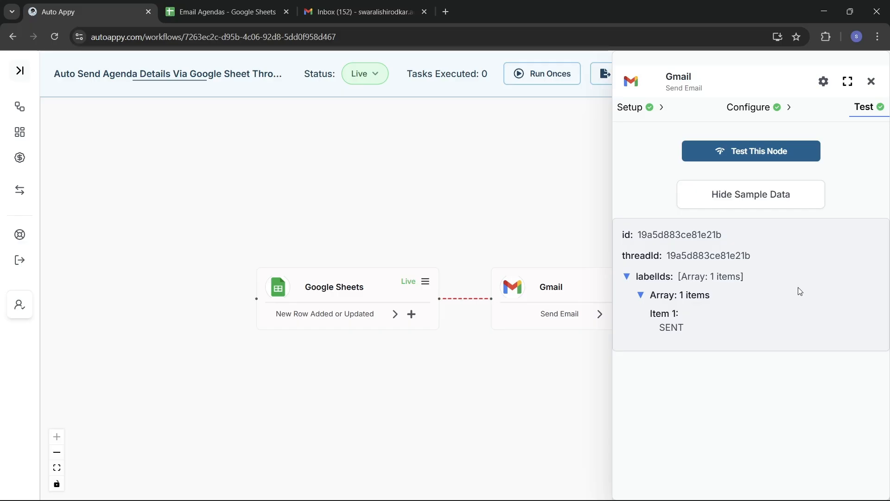
left_click(380, 11)
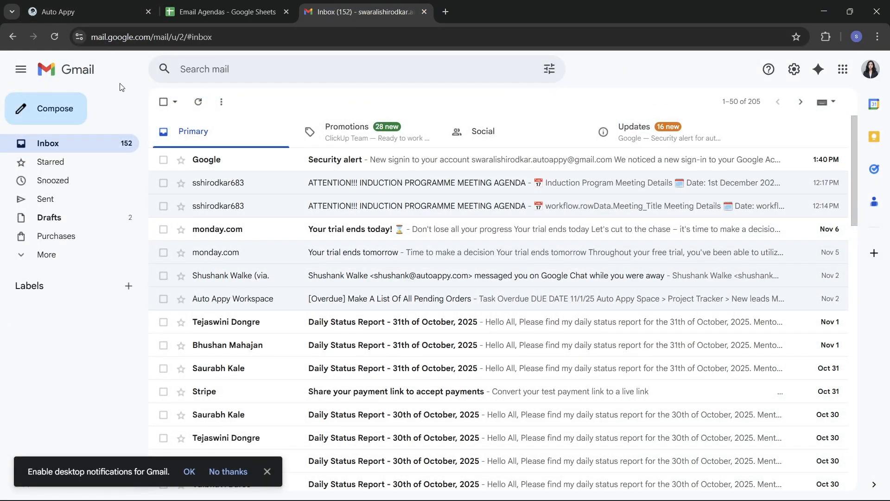
Reload Gmail, then open and review the ATTENTION !!!INDUCTION PROGRAMME email's 1st Dec 2025 agenda
left_click(55, 36)
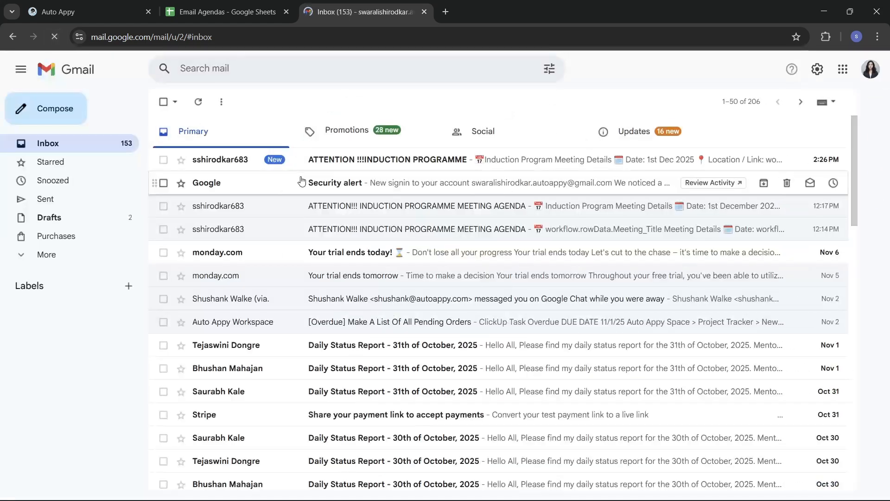
left_click(364, 161)
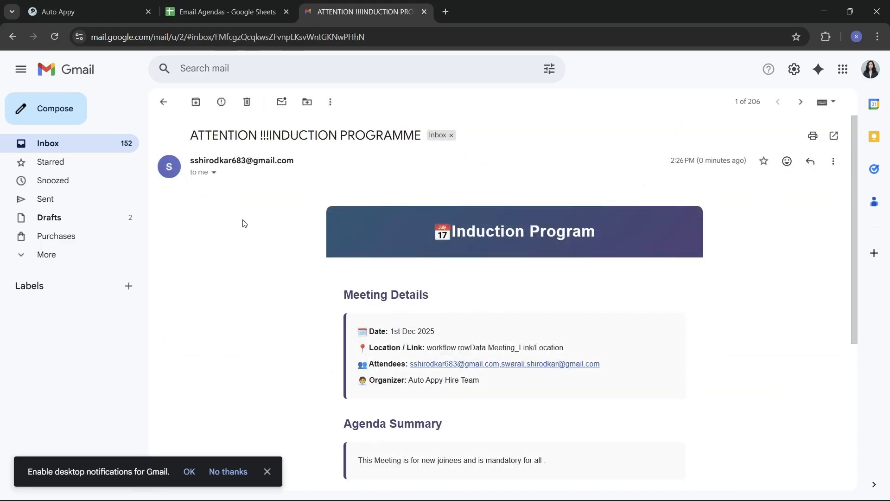
scroll(507, 292, "down", 1)
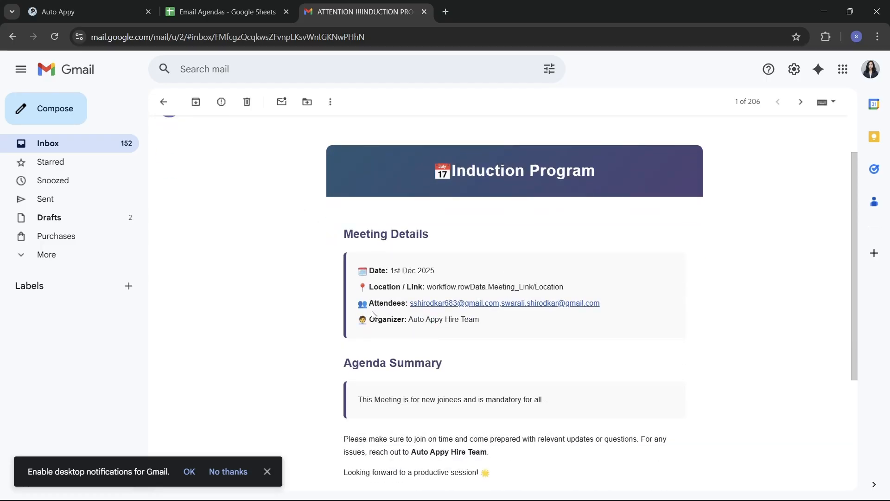
scroll(527, 362, "down", 1)
scroll(528, 363, "down", 2)
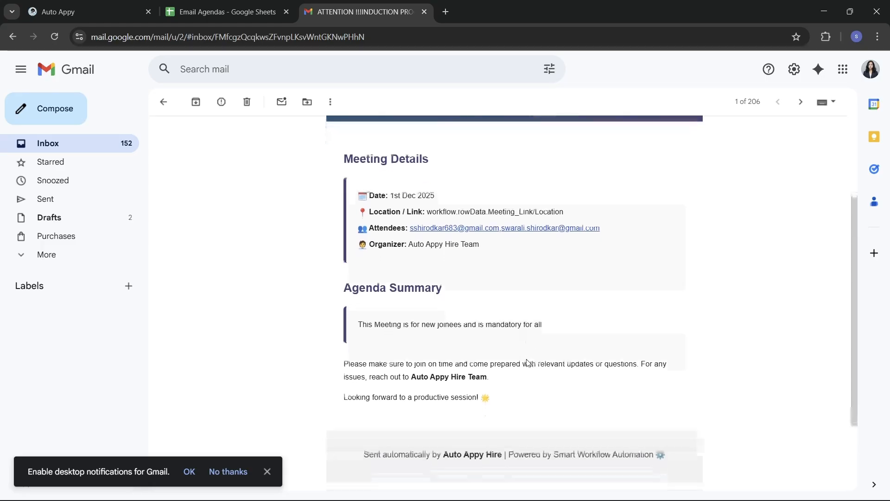
scroll(529, 362, "up", 3)
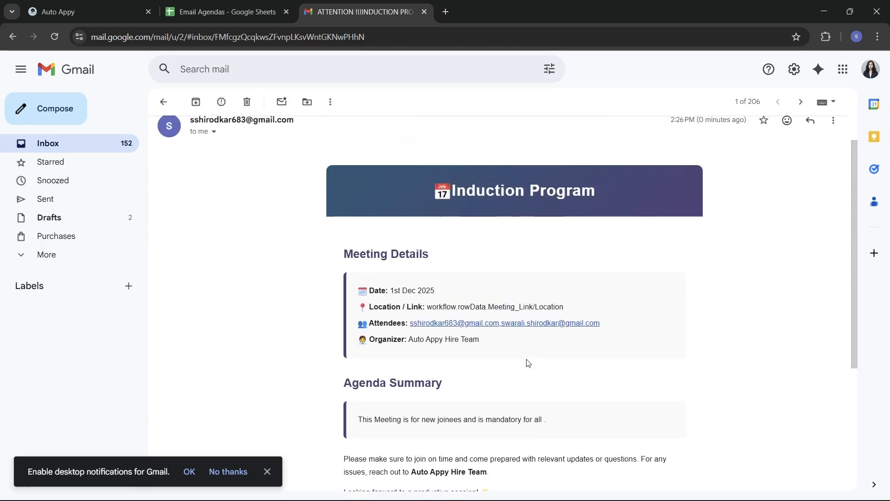
scroll(528, 362, "up", 1)
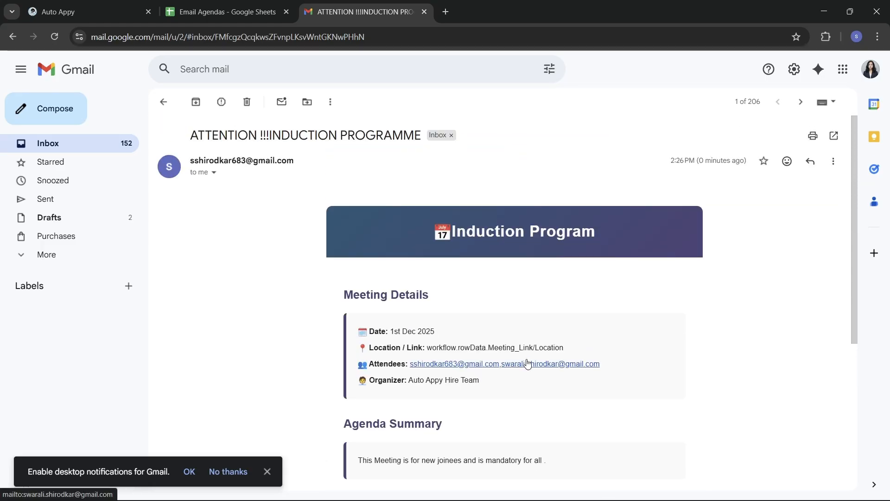
scroll(528, 363, "down", 2)
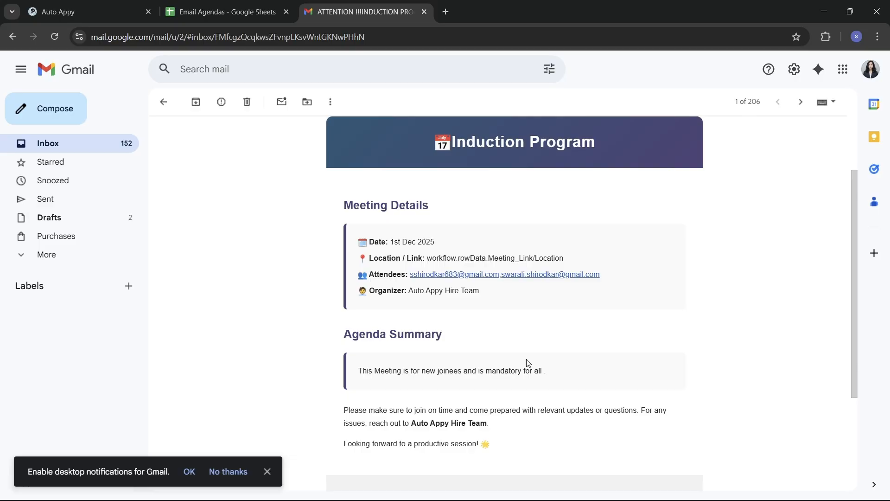
scroll(528, 363, "up", 1)
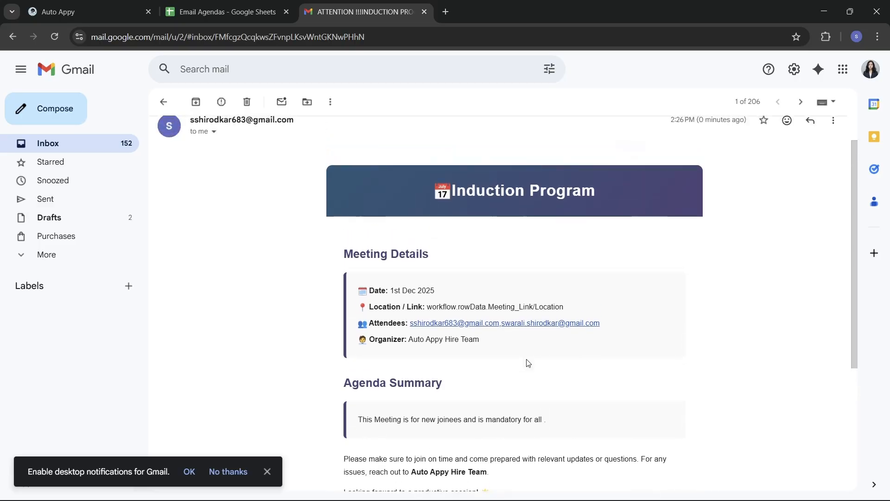